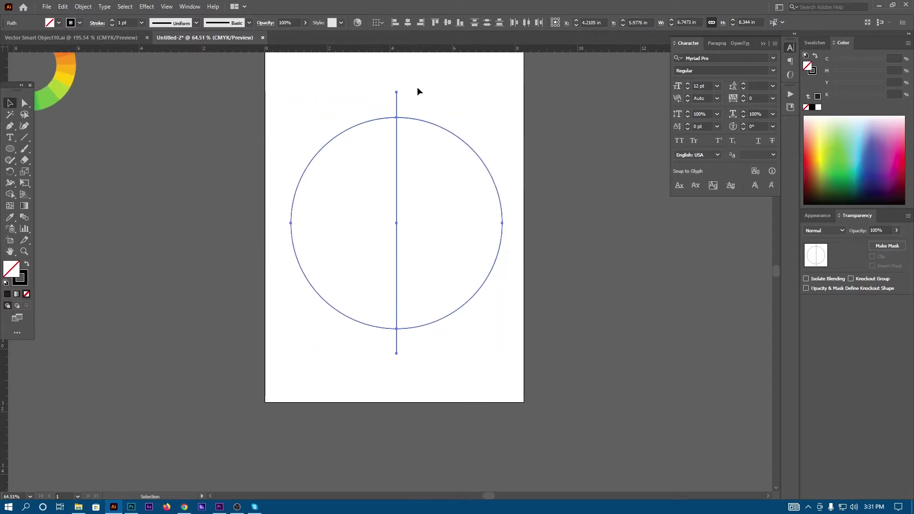
Create a copy of the vertical line through the circle, rotated -20° about its centre.
left_click(416, 86)
left_click(396, 98)
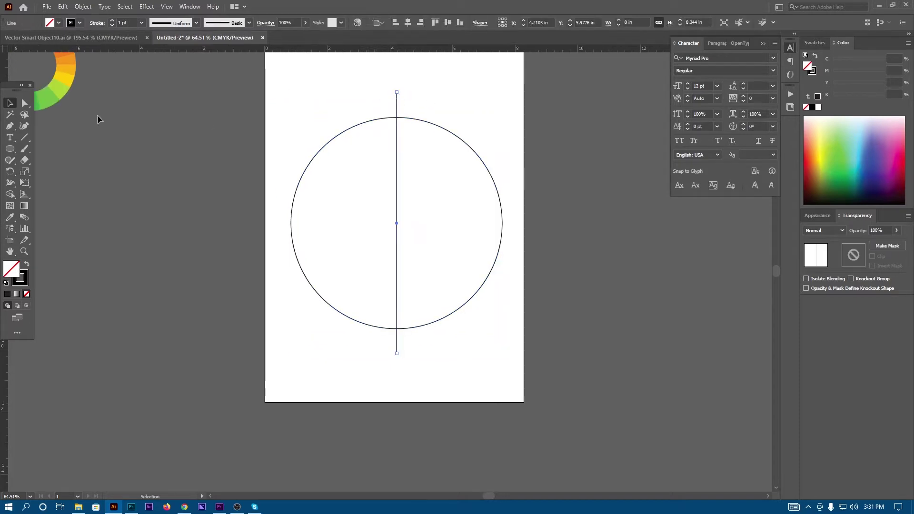
left_click(9, 172)
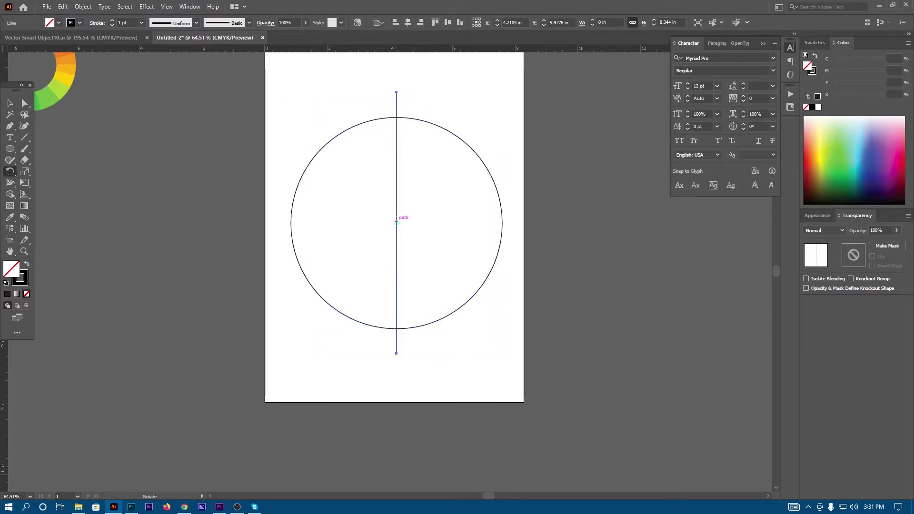
left_click(396, 224, "alt")
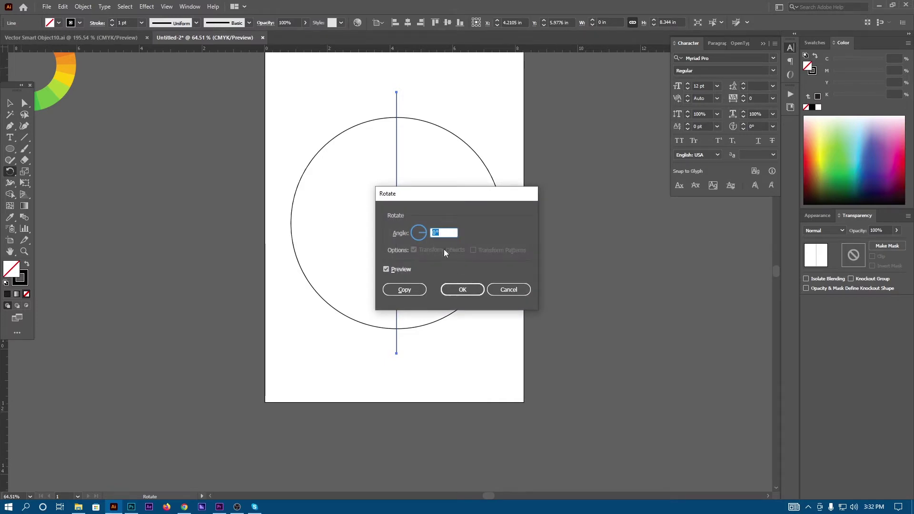
left_click(503, 289)
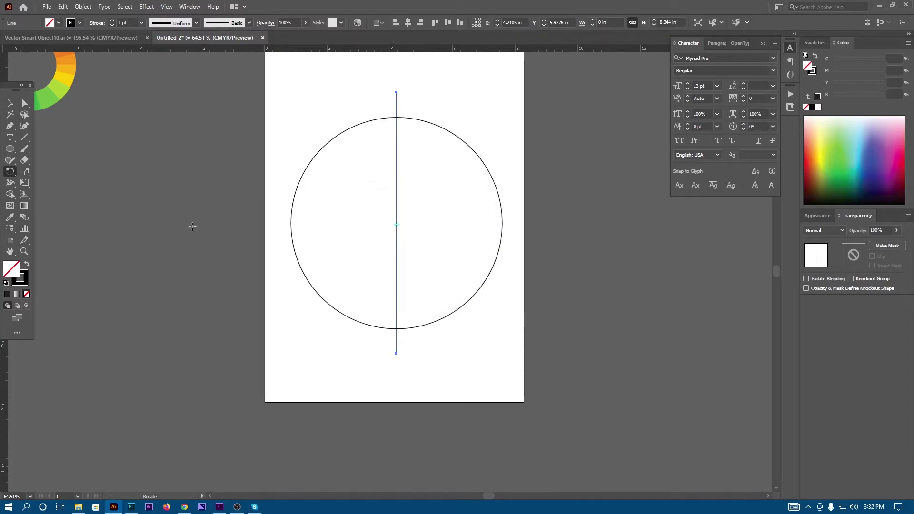
double_click(10, 172)
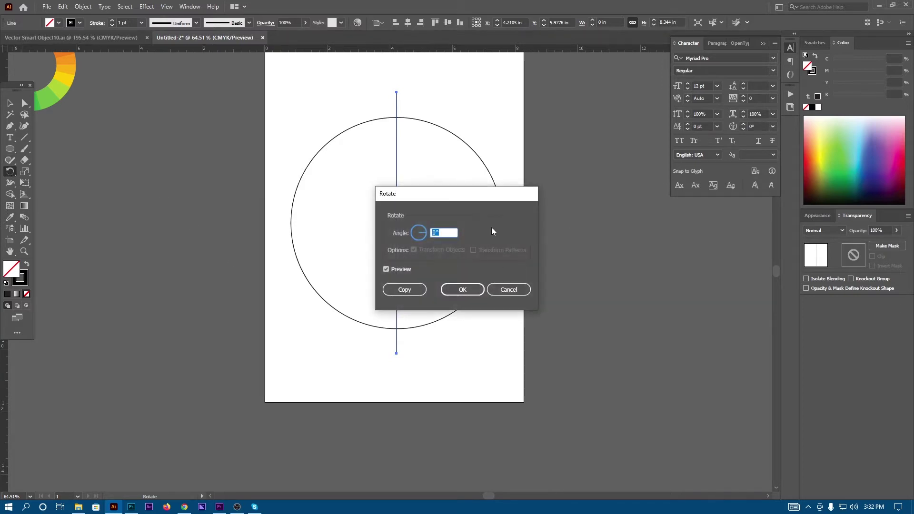
left_click_drag(481, 194, 612, 231)
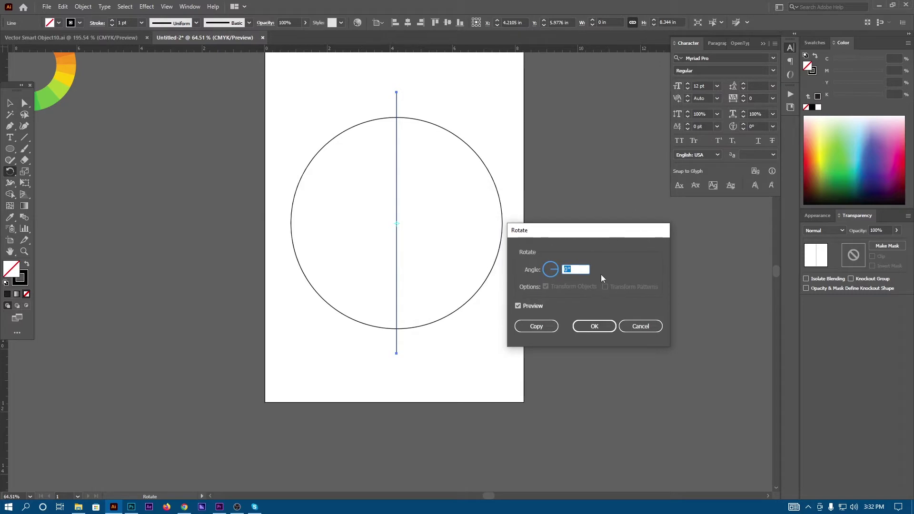
type("-20")
left_click(549, 328)
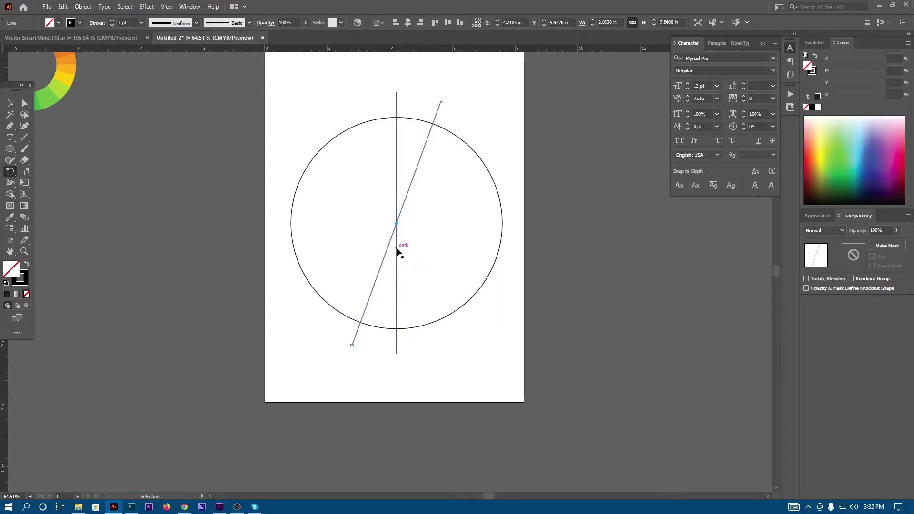
Repeat the rotated copy seven more times so the lines radiate evenly around the whole circle.
key("ctrl+d")
key("ctrl+d")
key("ctrl+d")
key("ctrl+d")
key("ctrl+d")
key("ctrl+d")
key("ctrl+d")
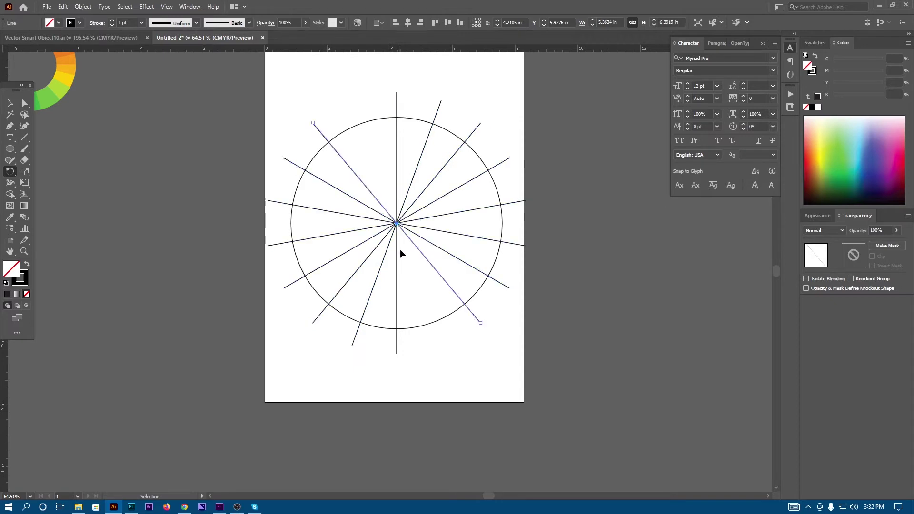
Cut the circle into wedges along all the radiating lines with the Pathfinder Divide operation.
left_click(9, 102)
scroll(435, 189, "down", 2)
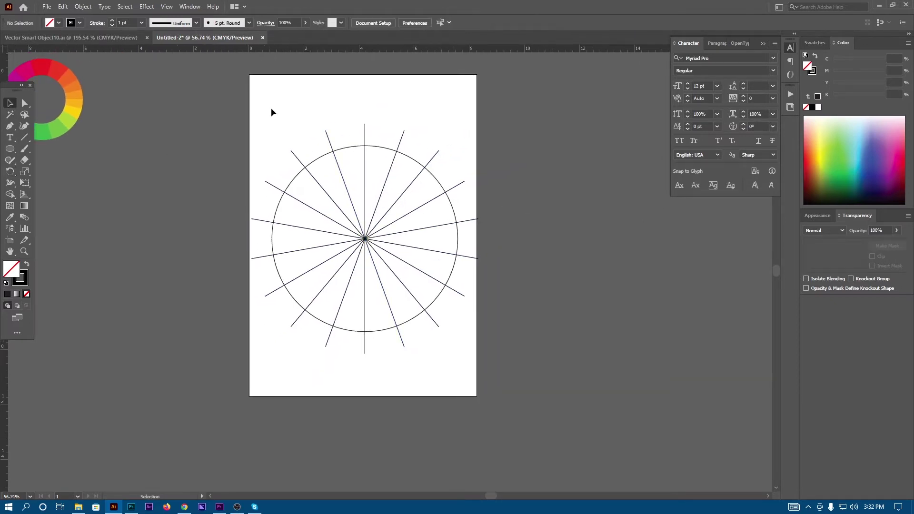
left_click_drag(269, 107, 459, 357)
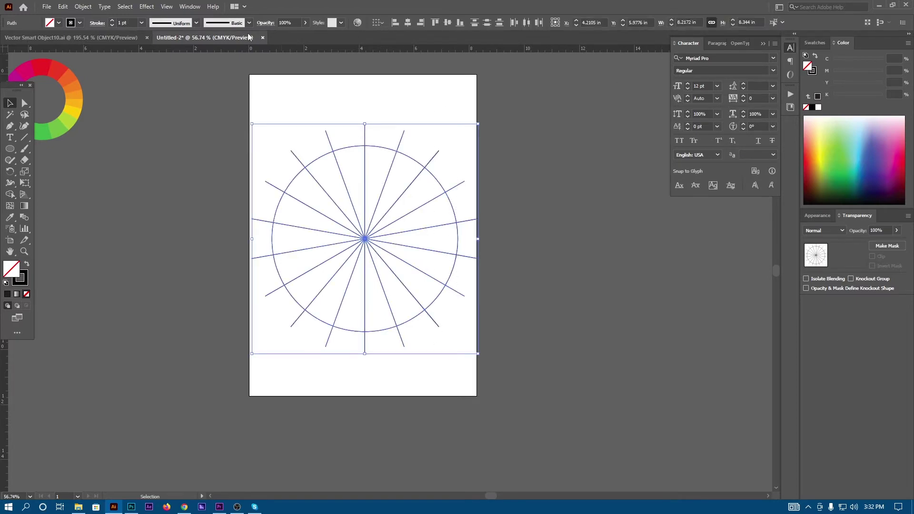
left_click(189, 6)
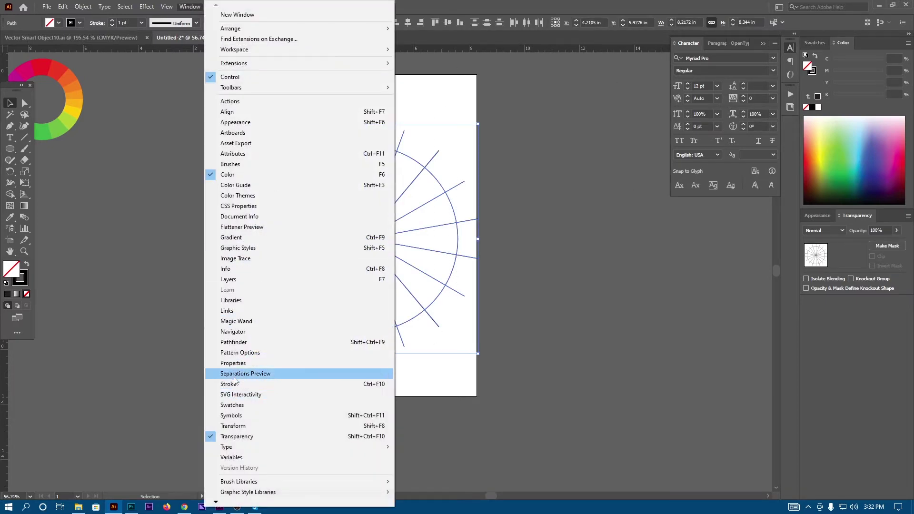
left_click(236, 342)
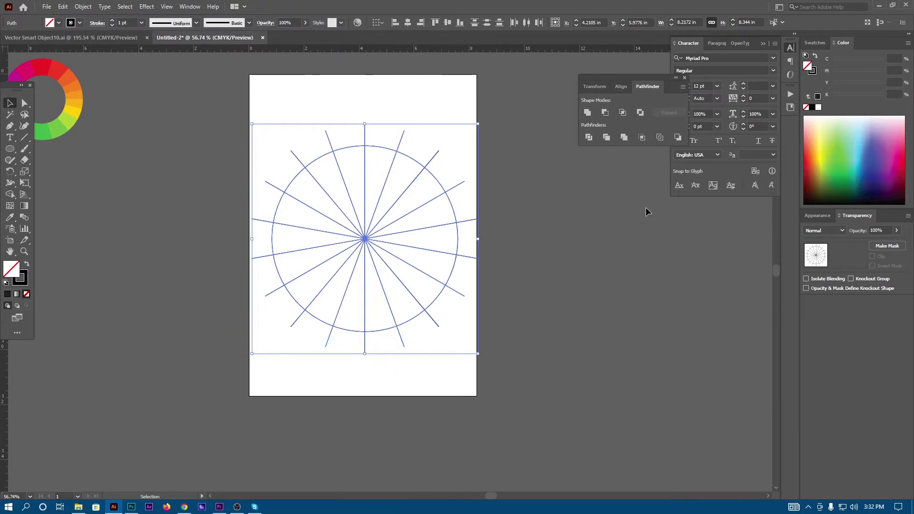
left_click(588, 138)
right_click(397, 173)
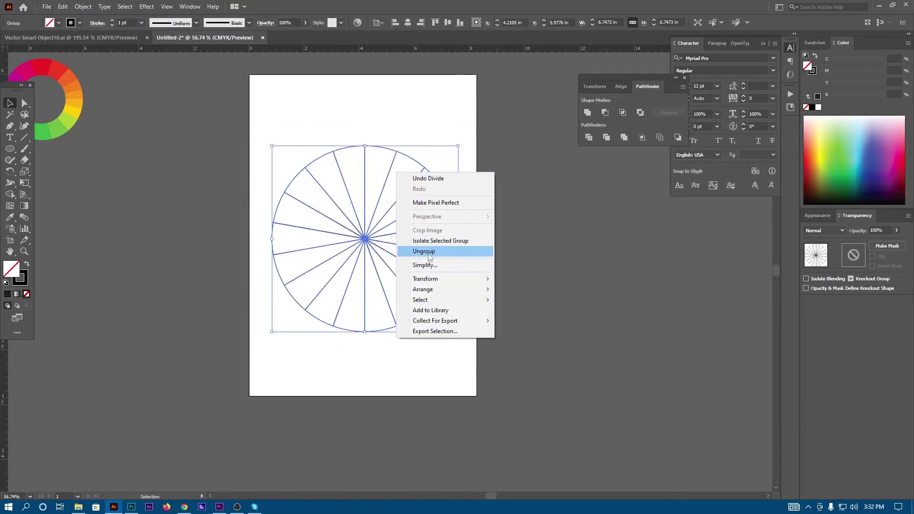
left_click(418, 124)
left_click_drag(434, 140, 407, 151)
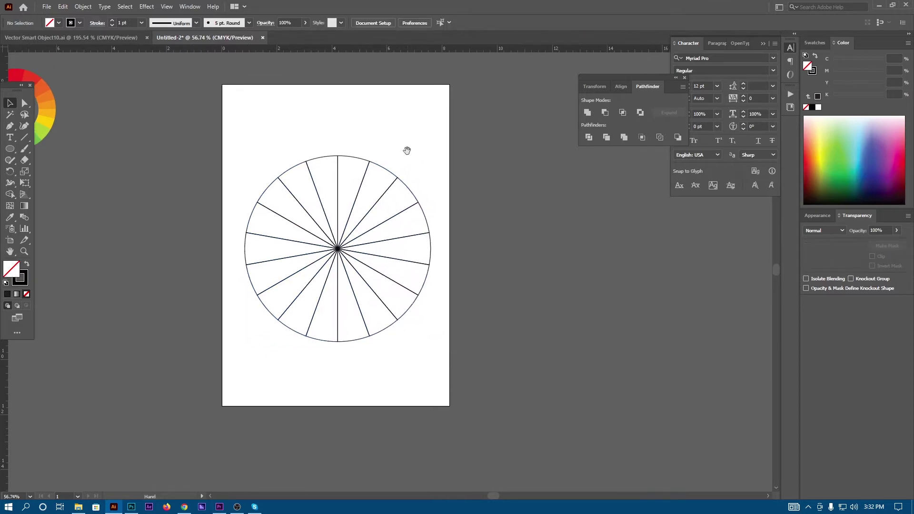
Duplicate the artboard together with its divided circle, placing the copy directly beside the original.
left_click(10, 241)
left_click_drag(194, 163, 373, 175)
left_click(9, 104)
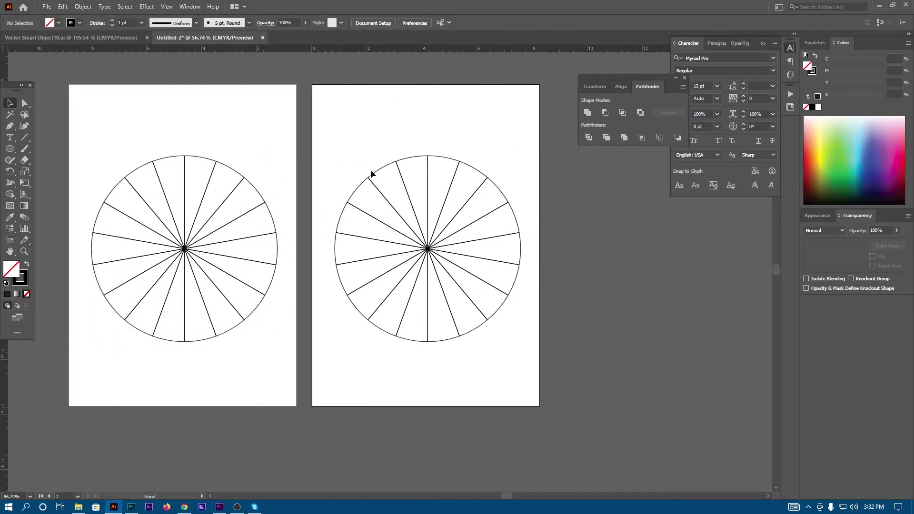
mouse_move(425, 205)
left_mouse_down()
mouse_move(453, 211)
mouse_move(423, 214)
left_mouse_up()
Move the rainbow colour ring from beside the first artboard to the empty area right of the second artboard.
left_click_drag(203, 148, 334, 197)
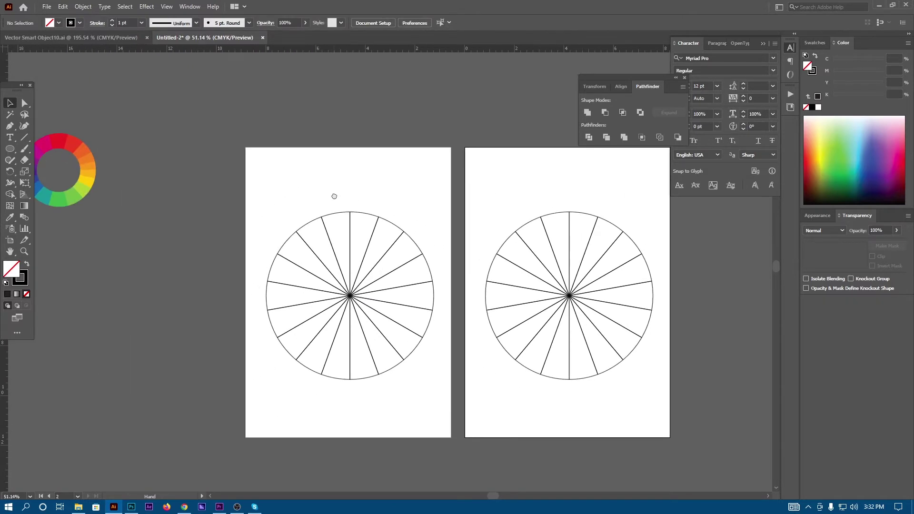
left_click_drag(91, 167, 754, 359)
scroll(754, 359, "up", 2)
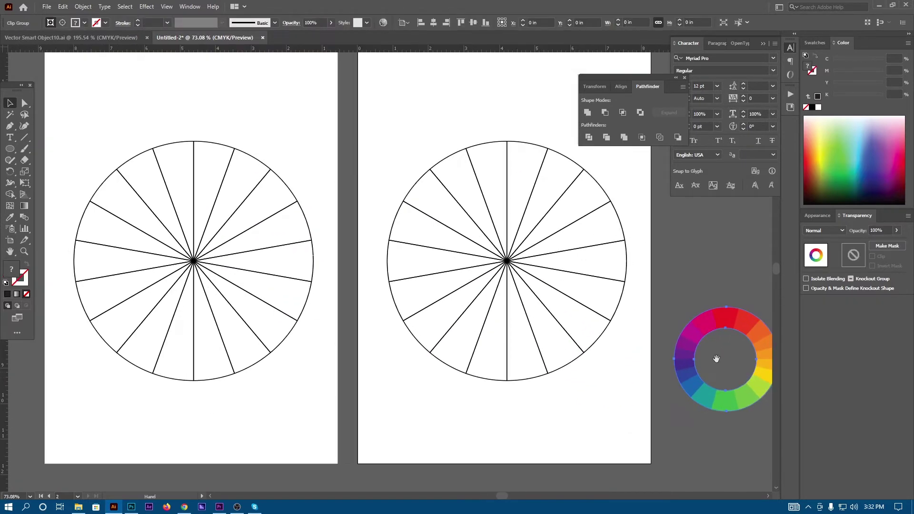
left_click_drag(712, 261, 596, 243)
scroll(596, 240, "up", 1)
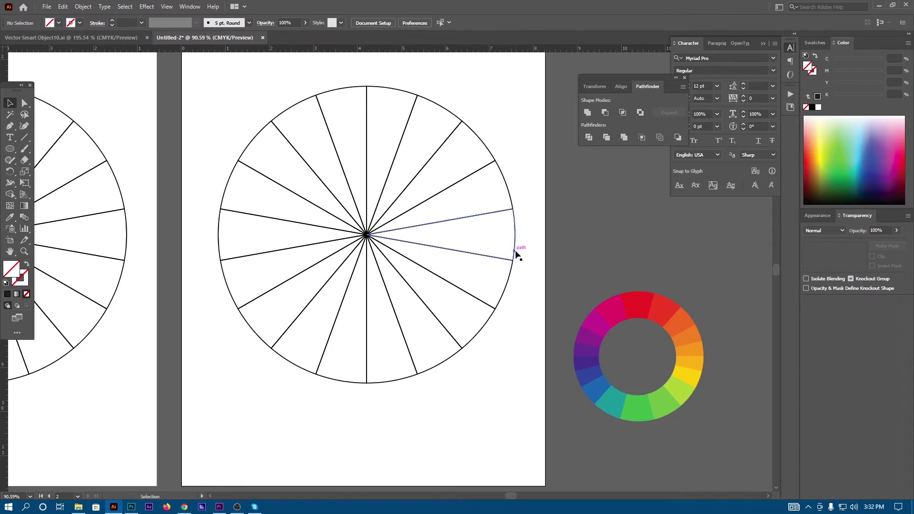
Ungroup the divided circle on the second artboard into separate wedges and deselect them.
left_click(516, 252)
left_click_drag(516, 253, 579, 255)
right_click(532, 230)
left_click(561, 306)
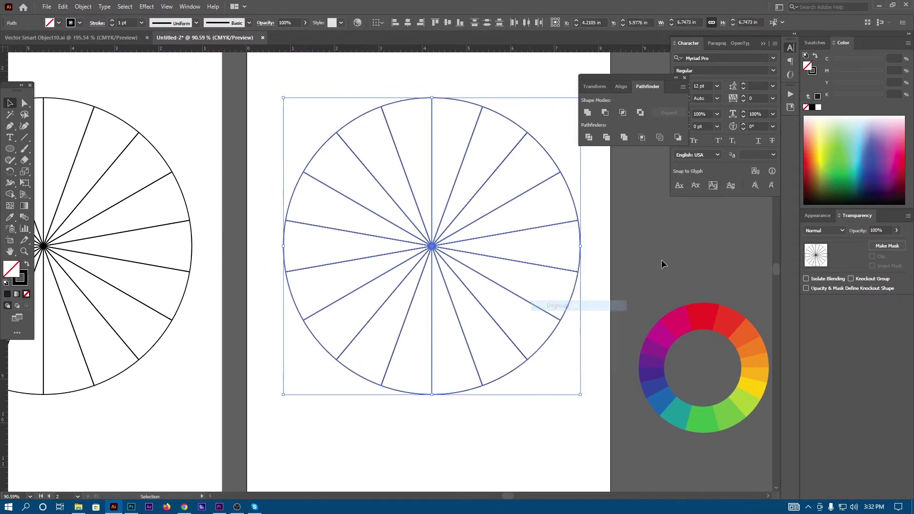
left_click(661, 259)
left_click_drag(538, 218, 558, 229)
right_click(656, 221)
key("Escape")
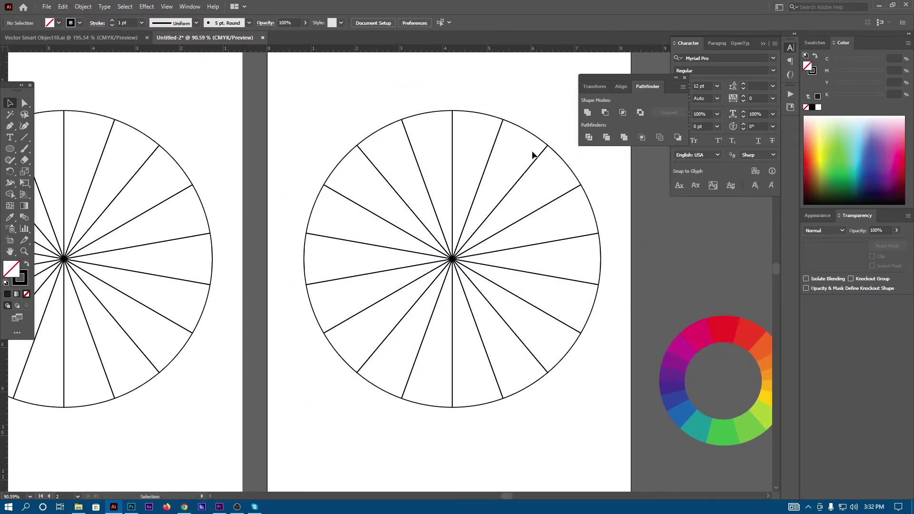
Fill the second wedge clockwise from the circle's top with the red sampled from the colour ring.
left_click(531, 136)
left_click(10, 218)
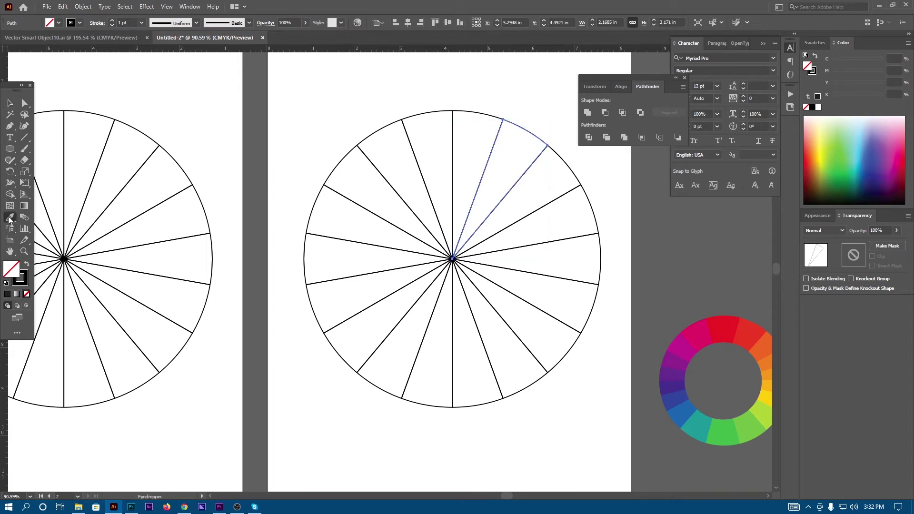
left_click(723, 321)
left_click(9, 103)
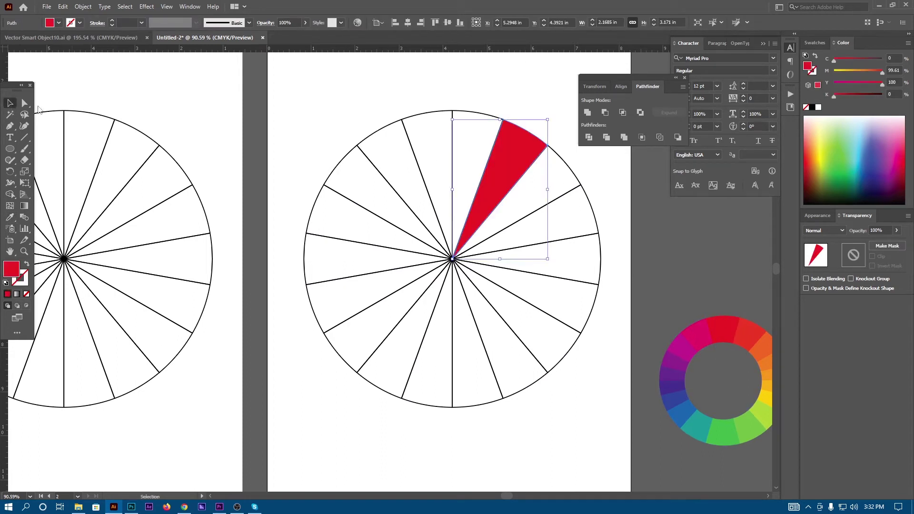
Fill the wedge just left of the circle's top with the ring's red, and swap fill and stroke on the wedge between the red ones.
left_click(438, 110)
left_click(10, 217)
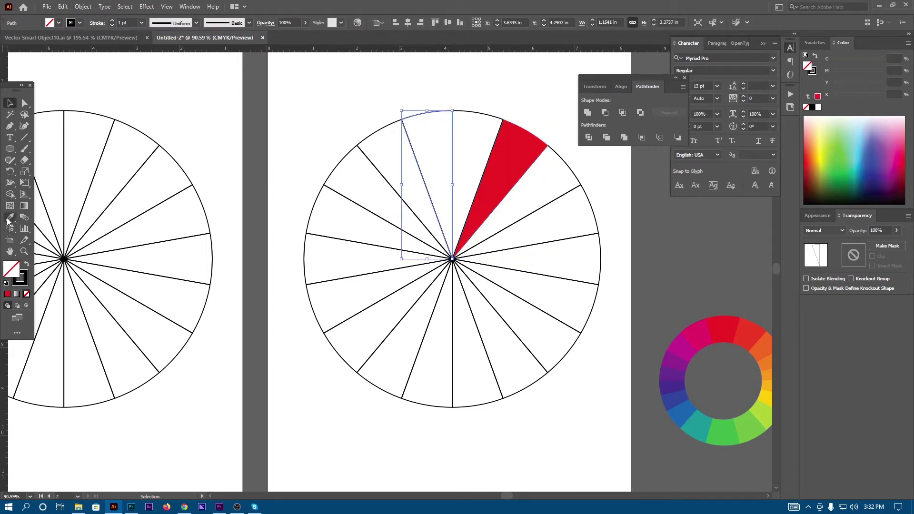
left_click(719, 318)
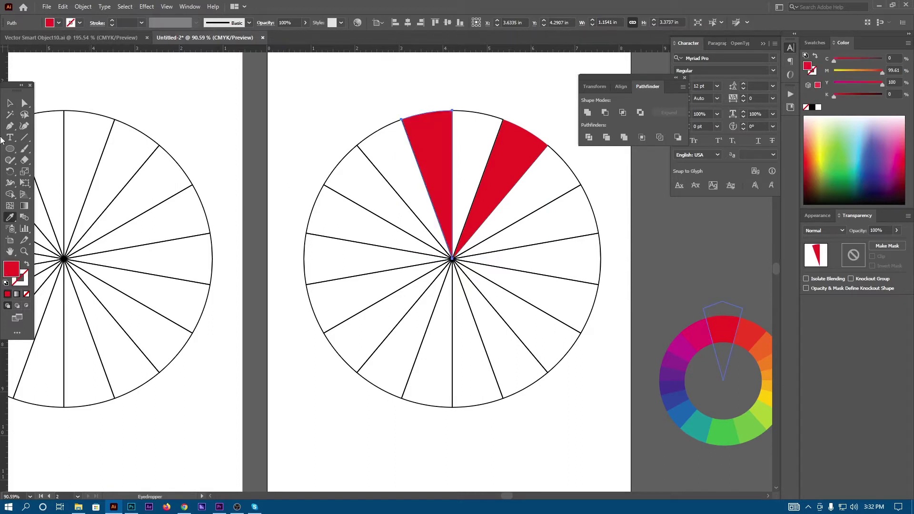
left_click(9, 102)
left_click(479, 117)
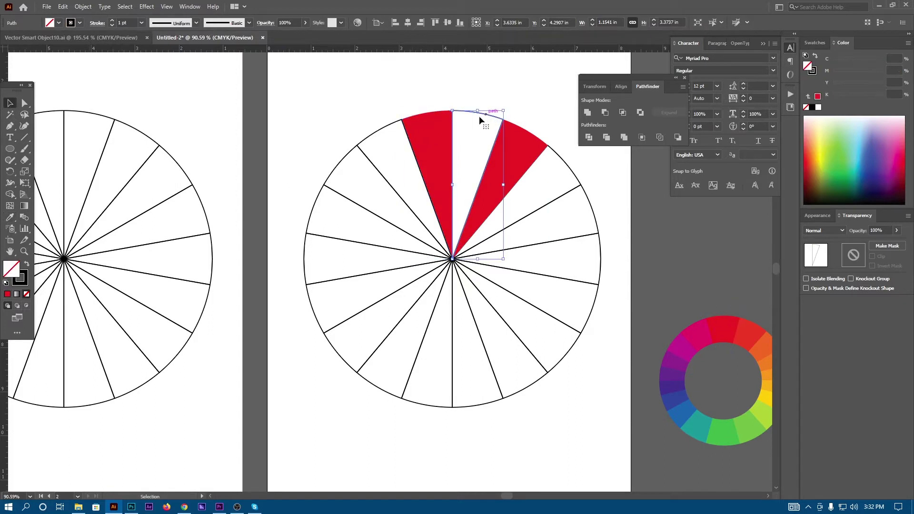
left_click(27, 264)
Fill the next two wedges counterclockwise from the upper-left red one with the ring's pink and magenta.
left_click(381, 128)
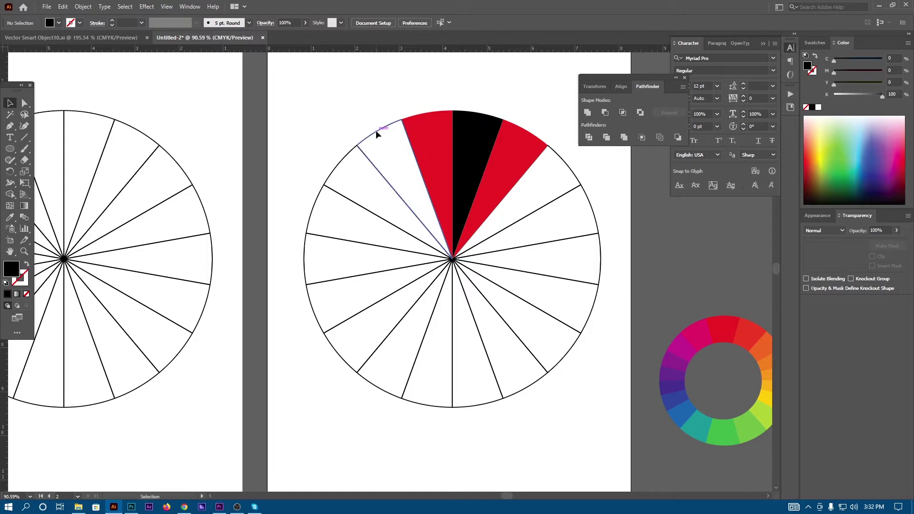
left_click(10, 217)
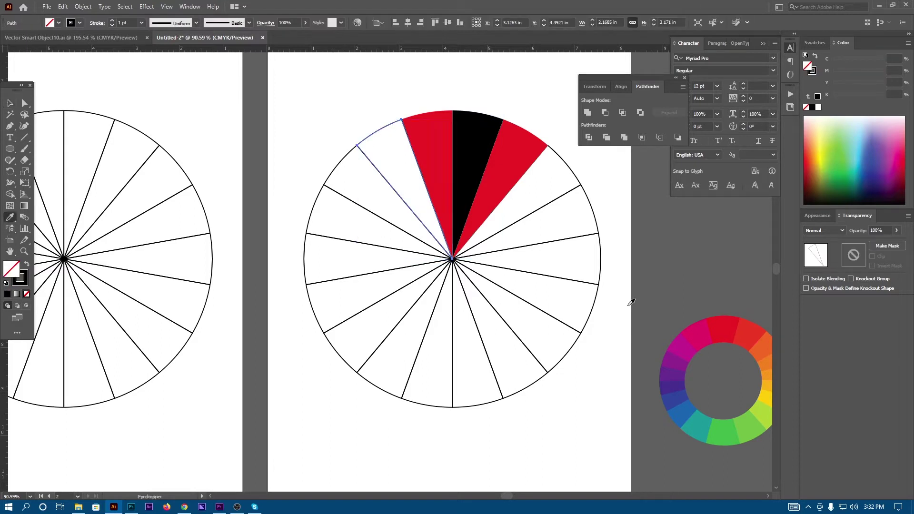
left_click(695, 332)
key("v")
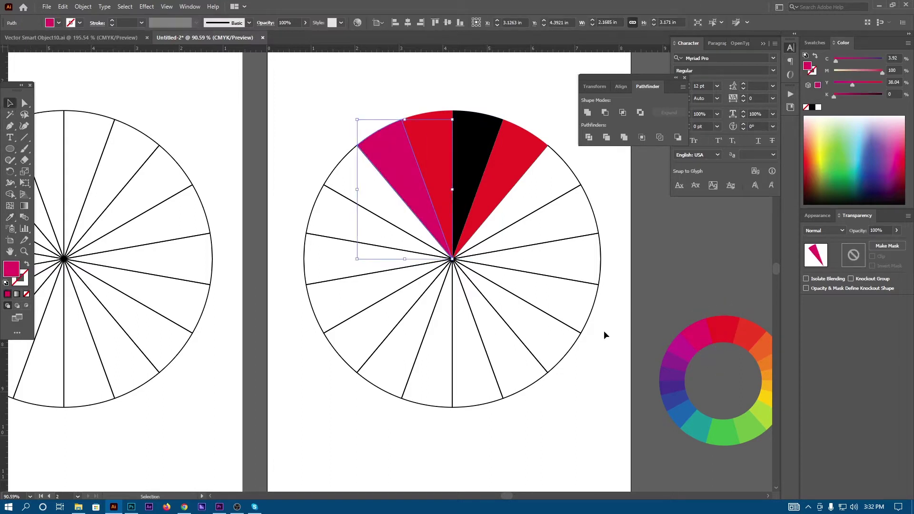
left_click(345, 171)
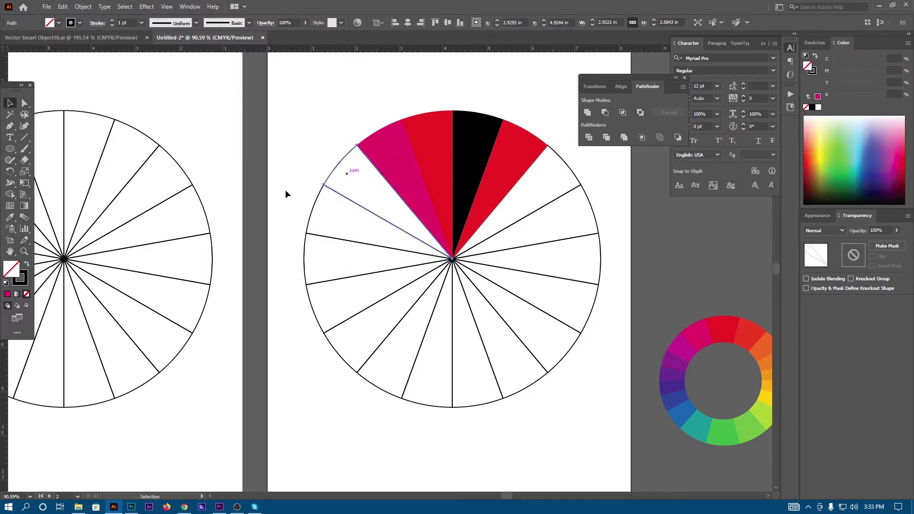
left_click(9, 217)
left_click(684, 344)
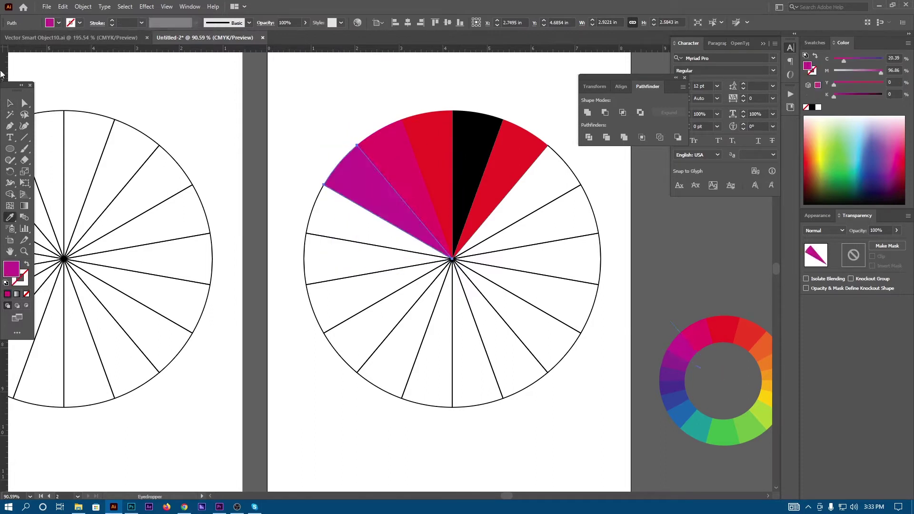
left_click(9, 103)
left_click(282, 120)
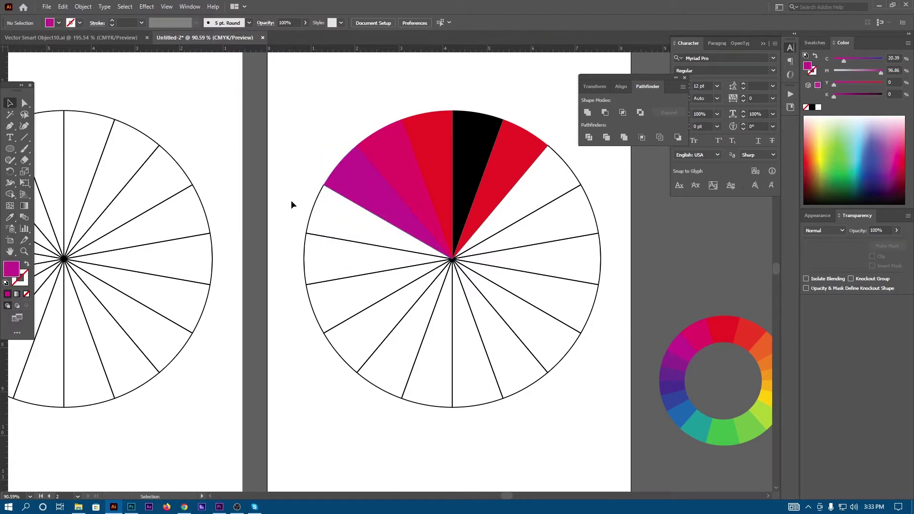
Fill the next two wedges counterclockwise after the magenta one with the ring's purple and indigo.
left_click(385, 253)
left_click(7, 219)
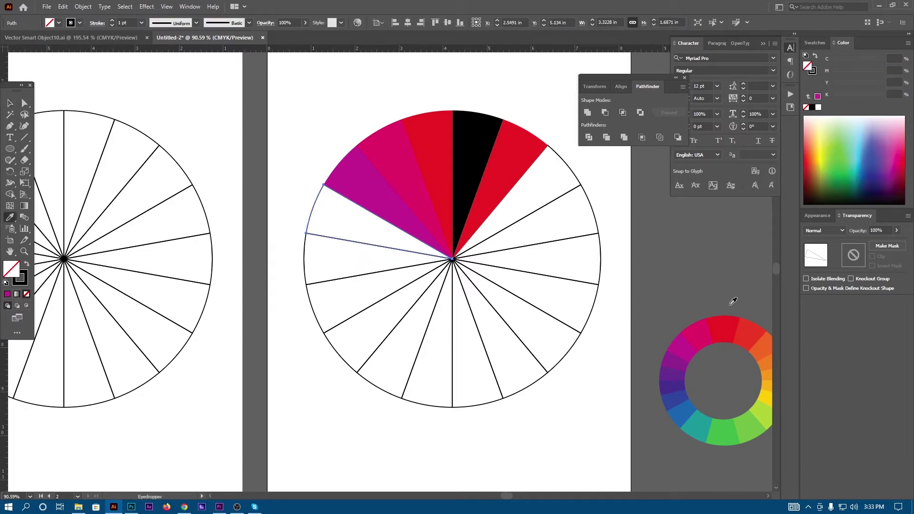
left_click(677, 358)
left_click(10, 103)
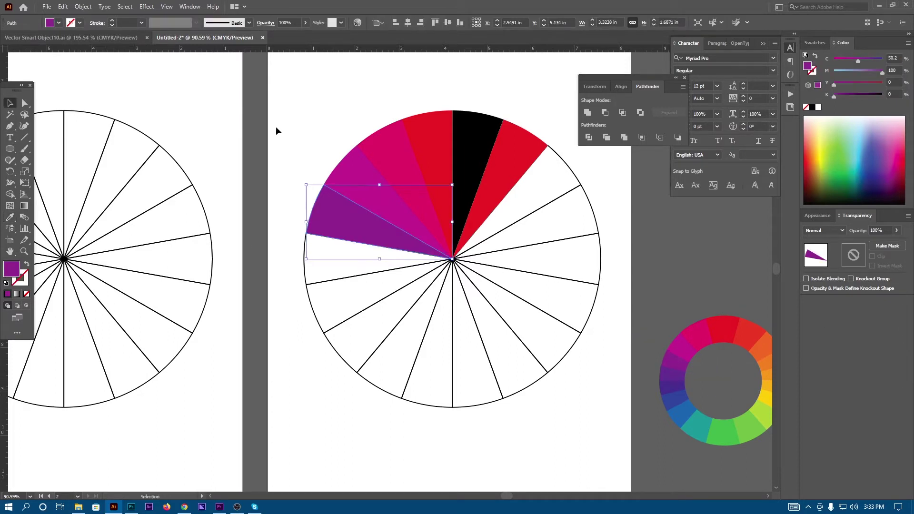
right_click(345, 118)
left_click(306, 255)
left_click(308, 266)
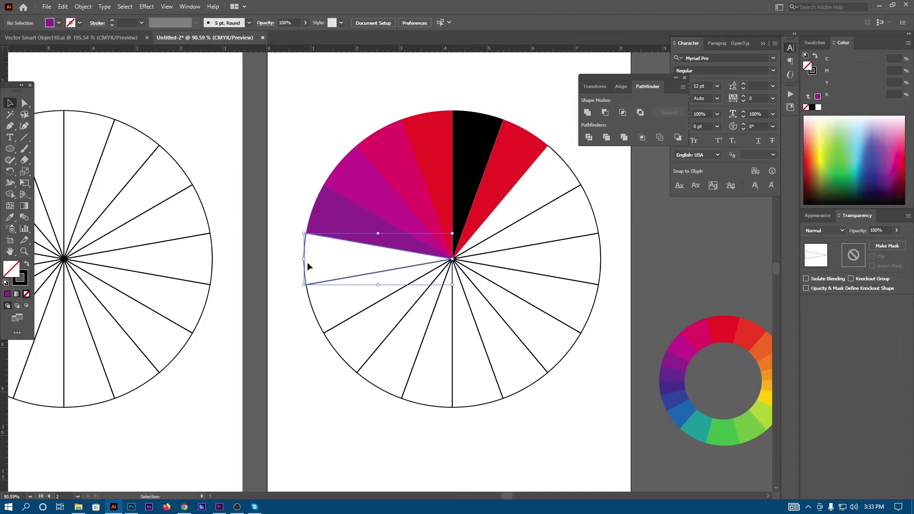
left_click(10, 217)
left_click(671, 385)
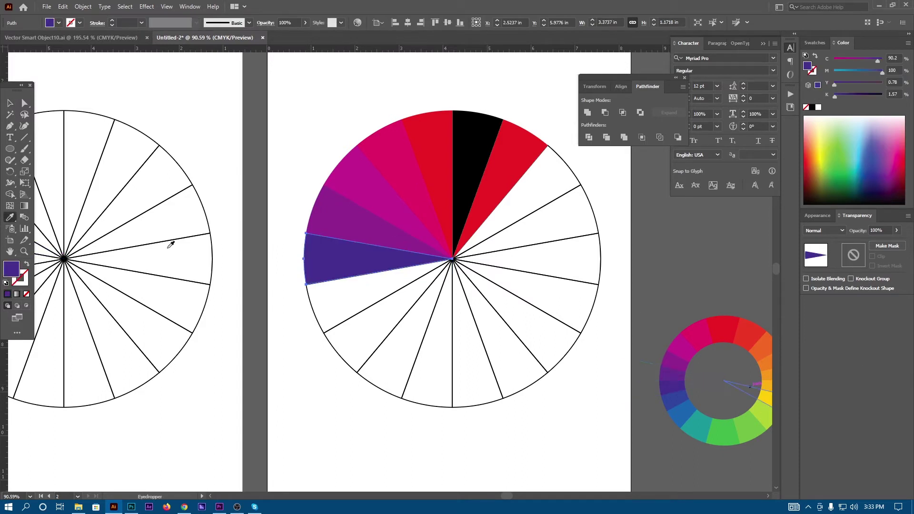
Fill the next two wedges counterclockwise after the indigo one with the ring's dark blue and medium blue.
left_click(10, 102)
left_click(315, 310)
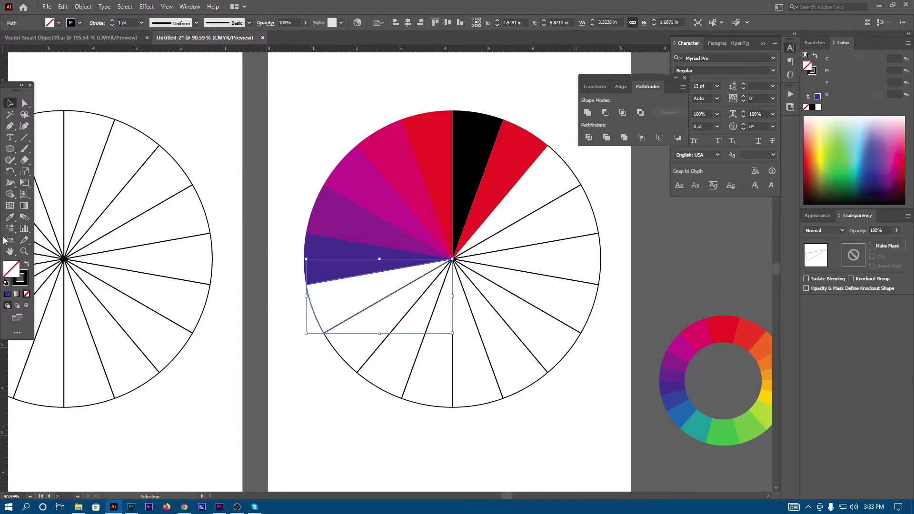
left_click(10, 217)
left_click(689, 411)
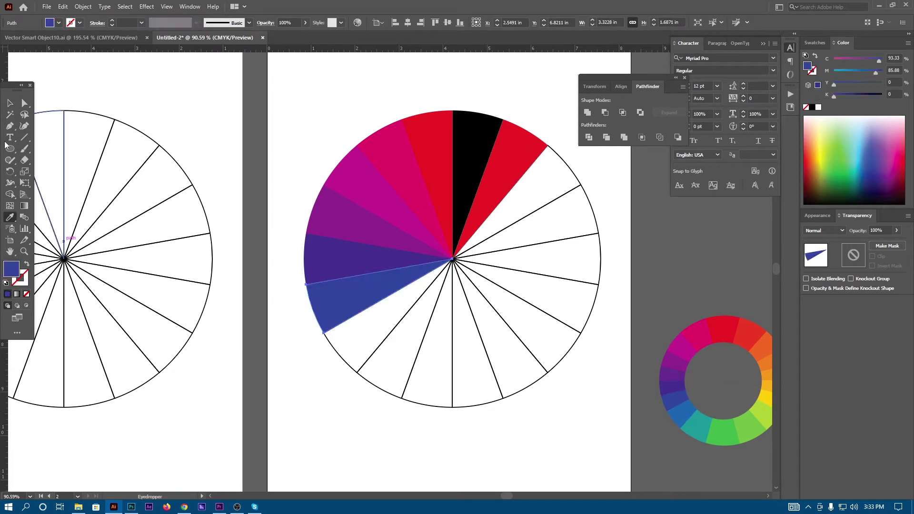
left_click(10, 105)
left_click(343, 355)
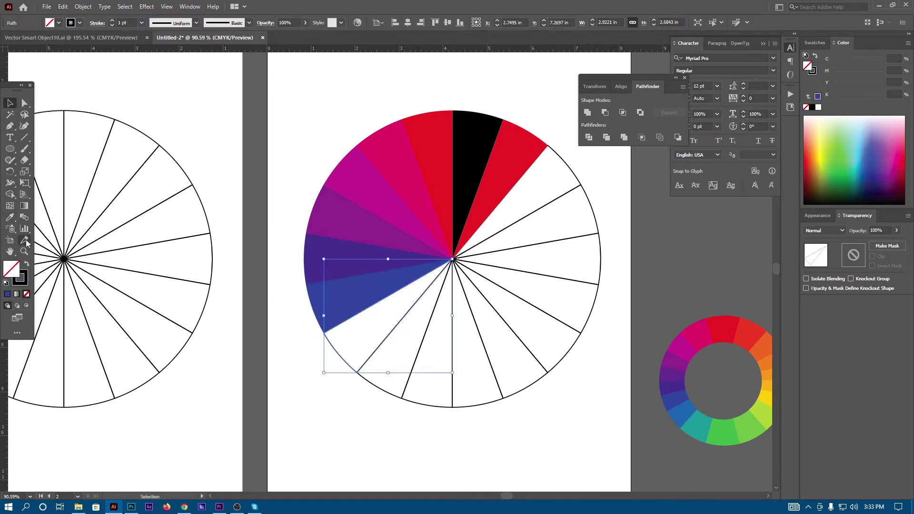
left_click(10, 217)
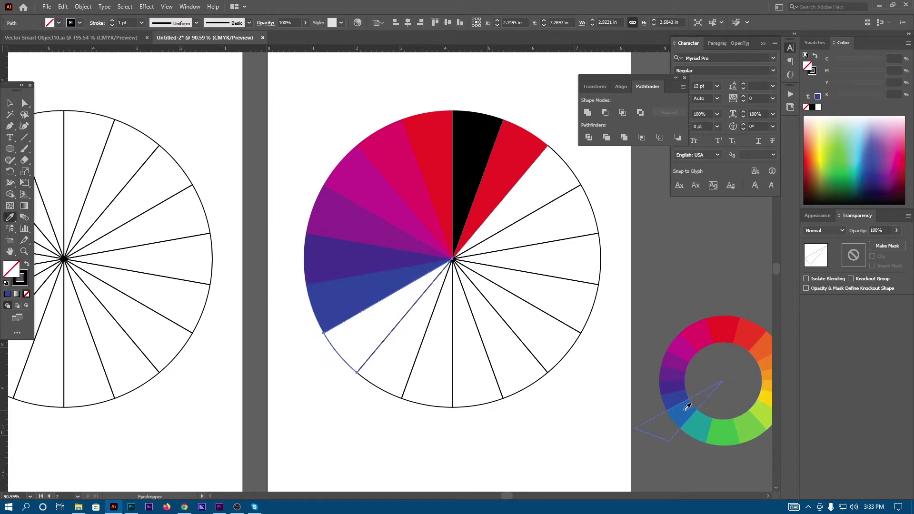
left_click(681, 408)
Fill the next two wedges counterclockwise after the medium blue one with the ring's teal and green.
left_click(9, 105)
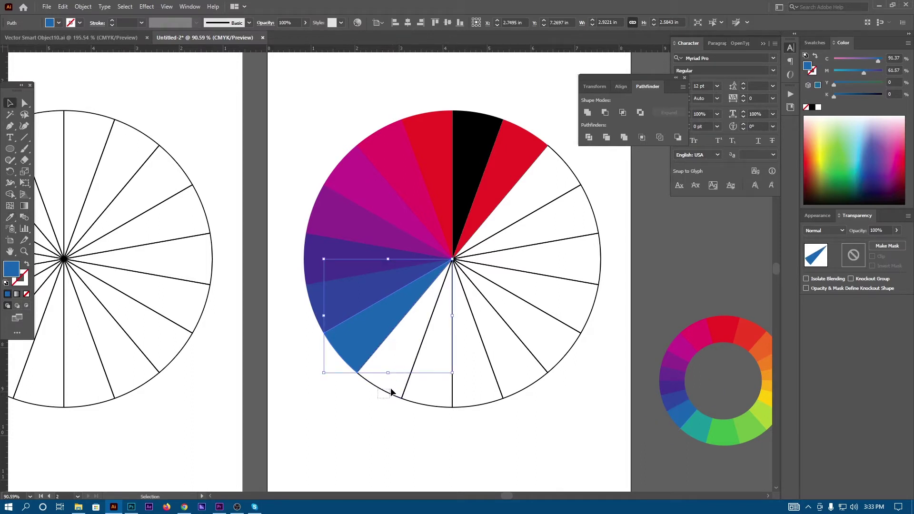
left_click(394, 387)
left_click(10, 218)
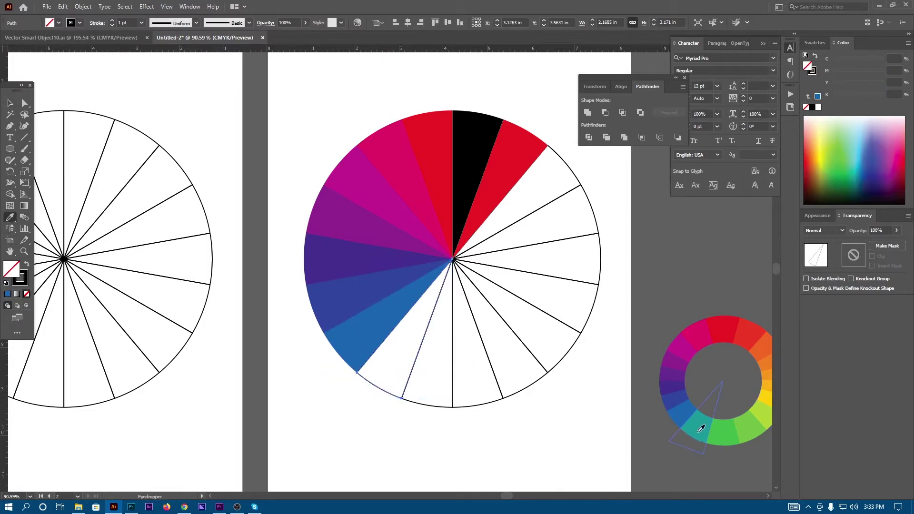
left_click(701, 426)
left_click(9, 104)
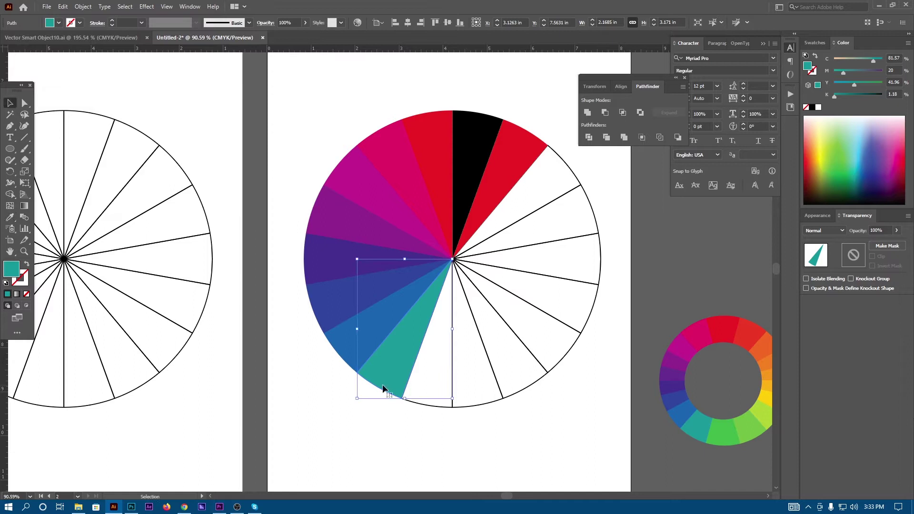
left_click(431, 402)
left_click(10, 218)
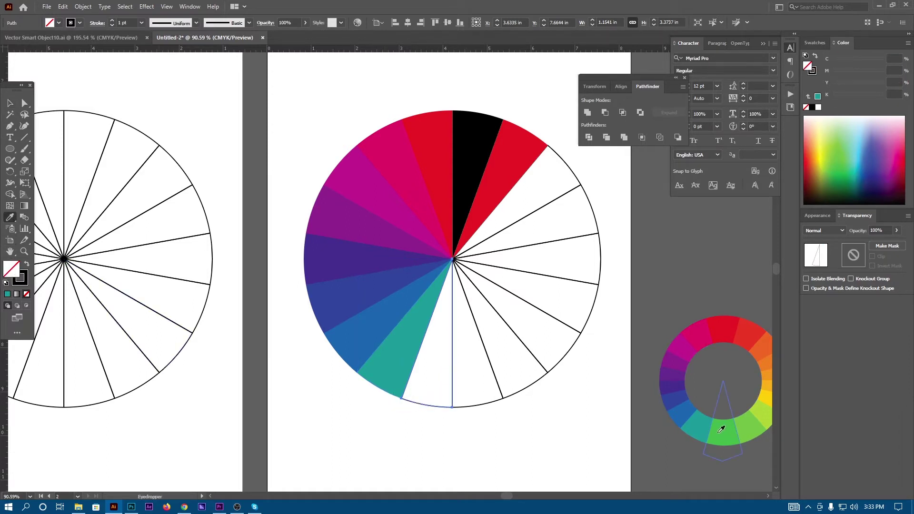
left_click(721, 430)
Fill the wedge just right of the circle's bottom with the light green sampled from the ring.
left_click(10, 104)
scroll(514, 401, "down", 1)
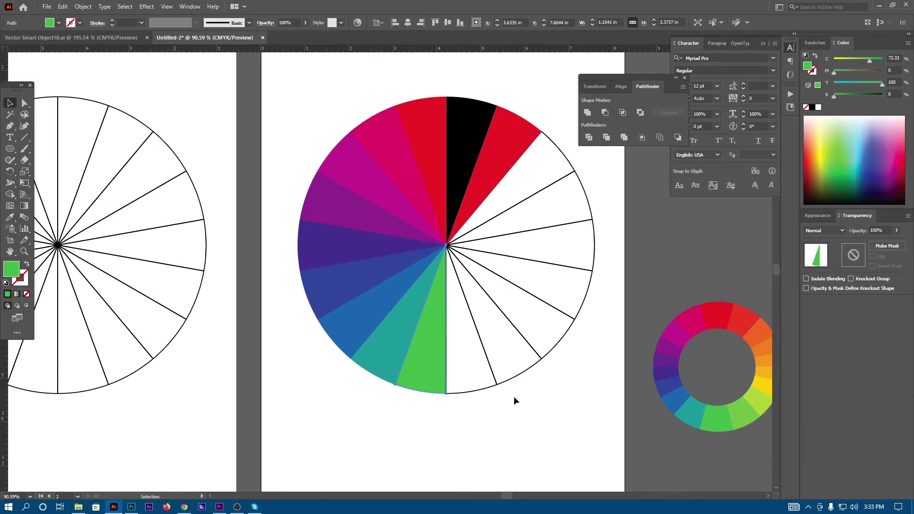
left_click(479, 383)
left_click(10, 218)
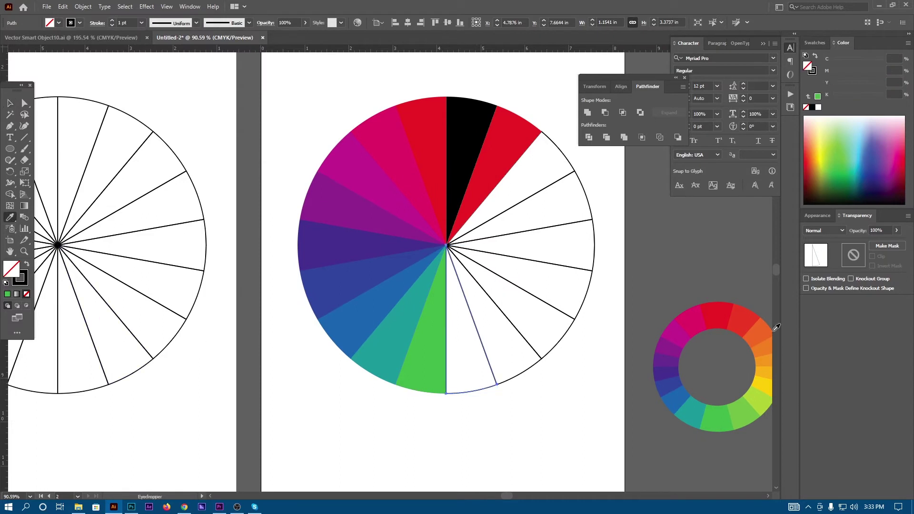
left_click(728, 425)
Fill the next two wedges counterclockwise after the light green one with the ring's yellow-green.
left_click(10, 104)
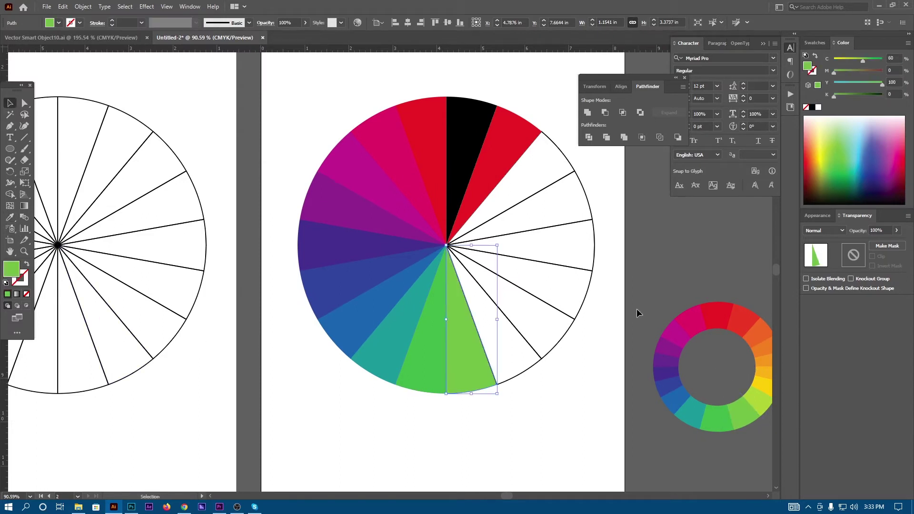
left_click(585, 316)
left_click(520, 348)
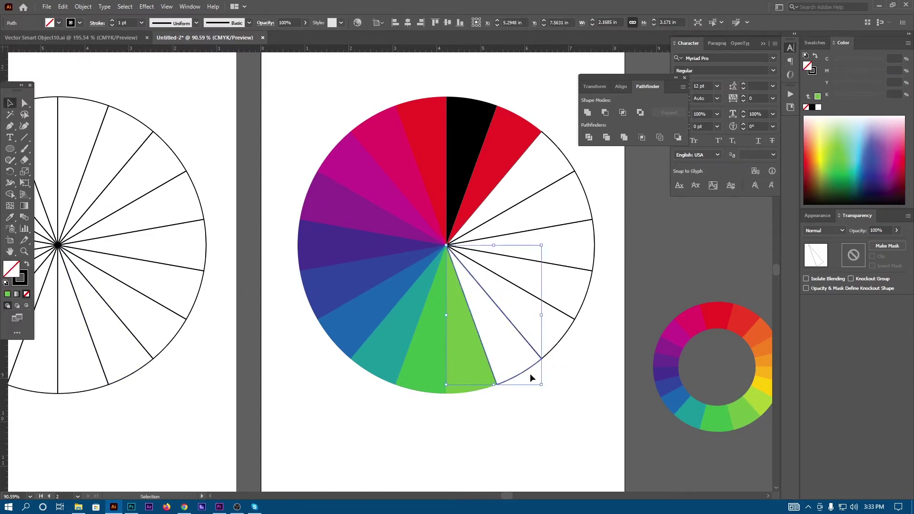
left_click(15, 217)
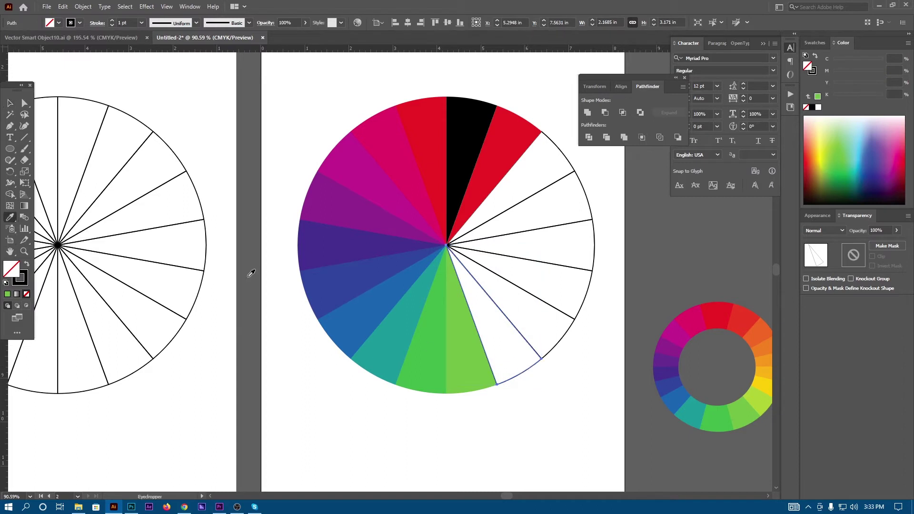
left_click(747, 412)
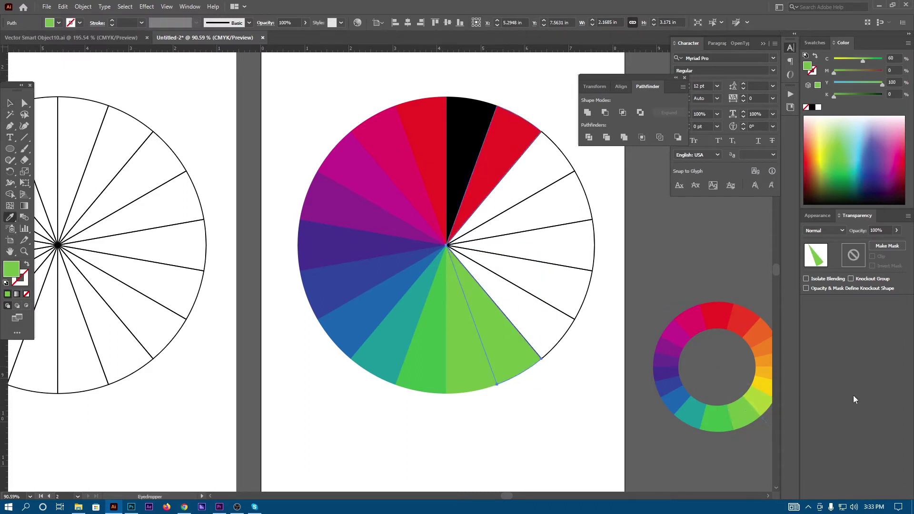
left_click(768, 405)
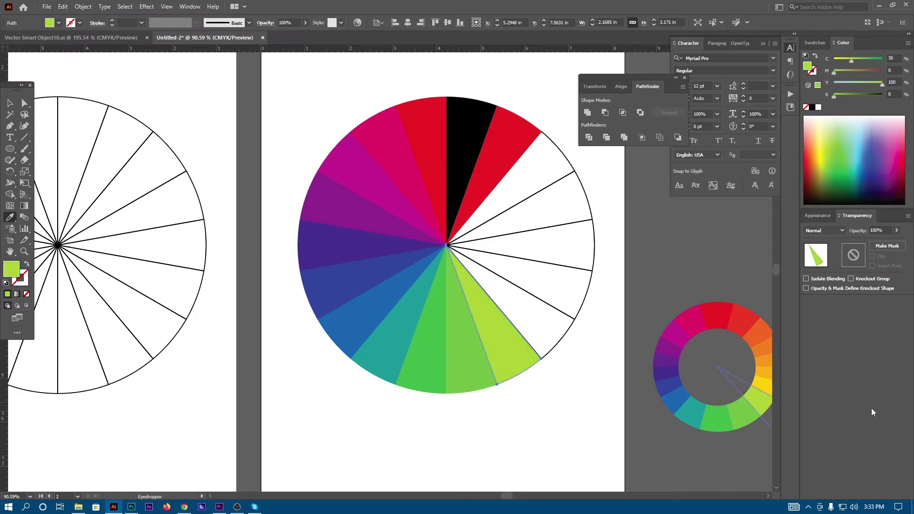
left_click(10, 102)
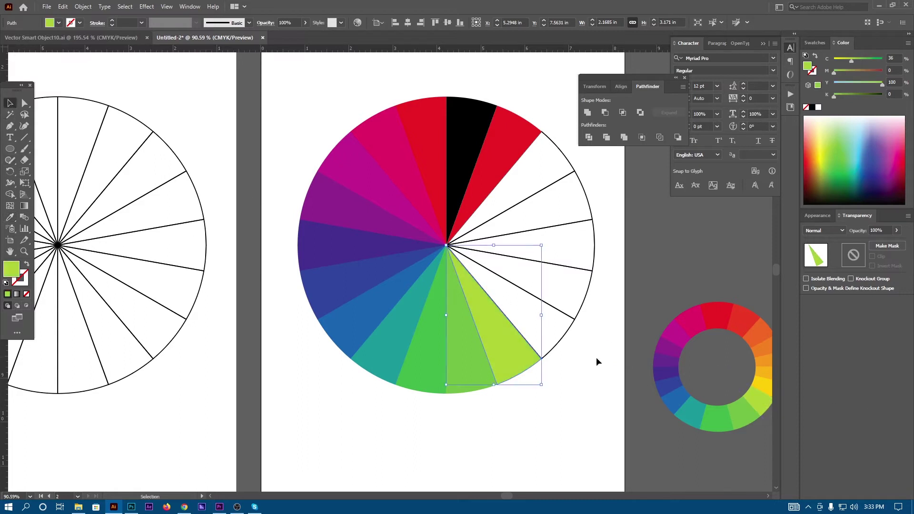
left_click(550, 333)
left_click(10, 217)
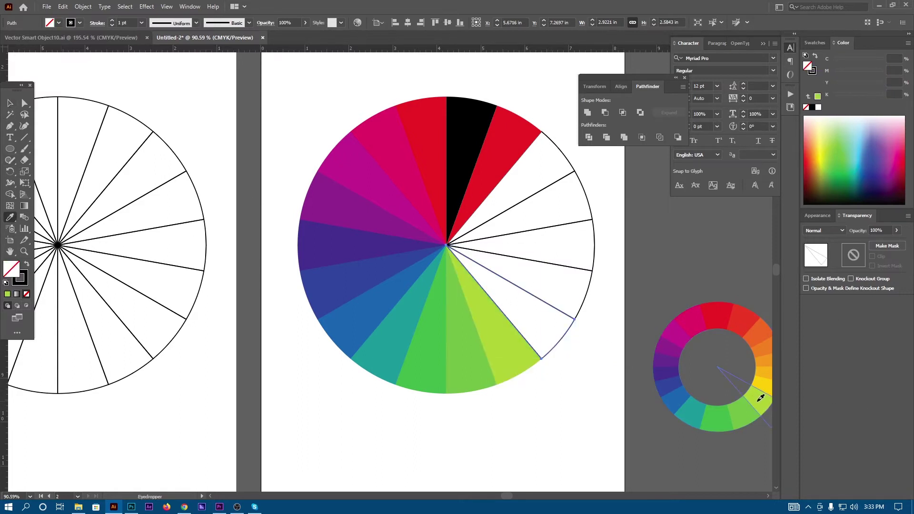
left_click(760, 397)
Fill the next two wedges counterclockwise after the yellow-green ones with the ring's yellow and amber.
left_click(10, 102)
scroll(573, 301, "right", 2)
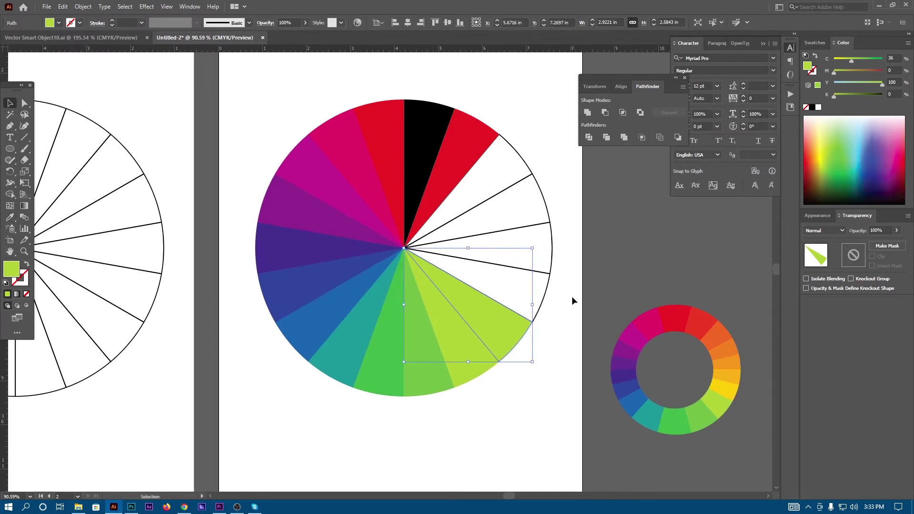
left_click(531, 289)
left_click(10, 217)
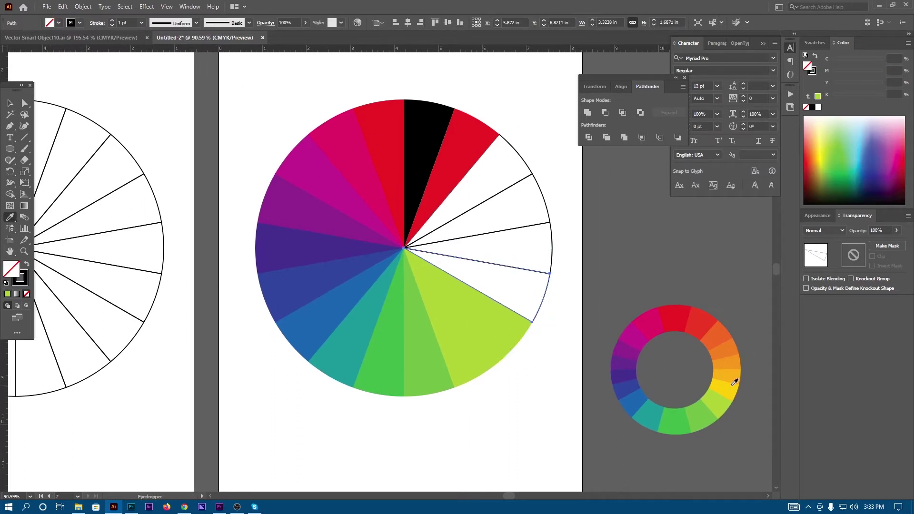
left_click(733, 385)
left_click(10, 103)
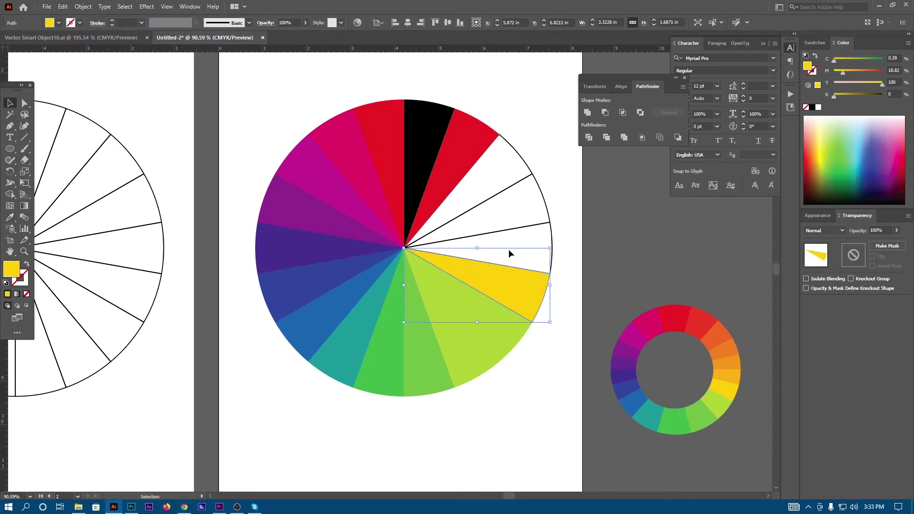
left_click(495, 247)
left_click(10, 217)
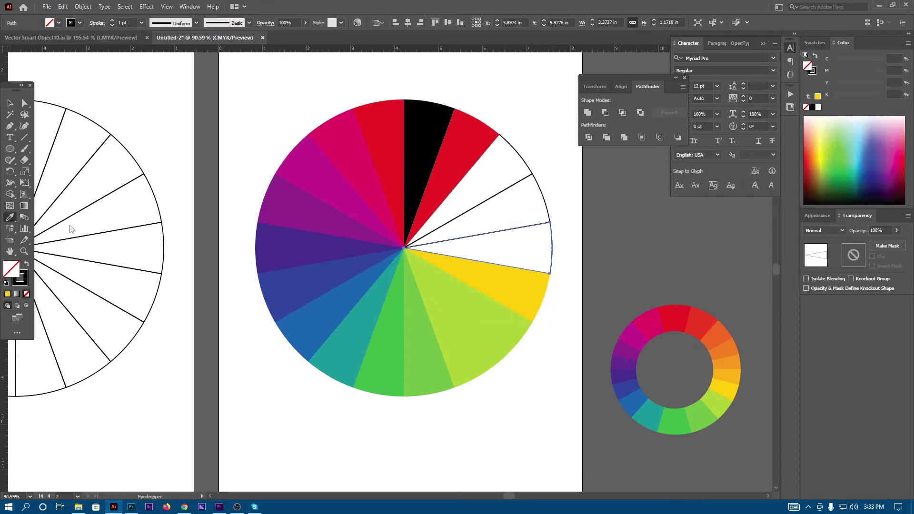
left_click(730, 361)
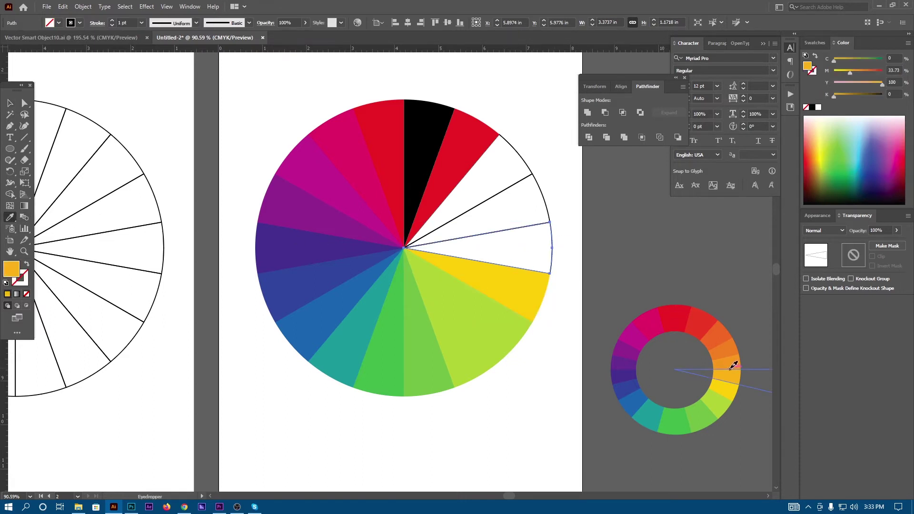
Fill the empty wedge beside the upper-right red one with a medium gray swatch.
left_click(10, 103)
left_click(498, 168)
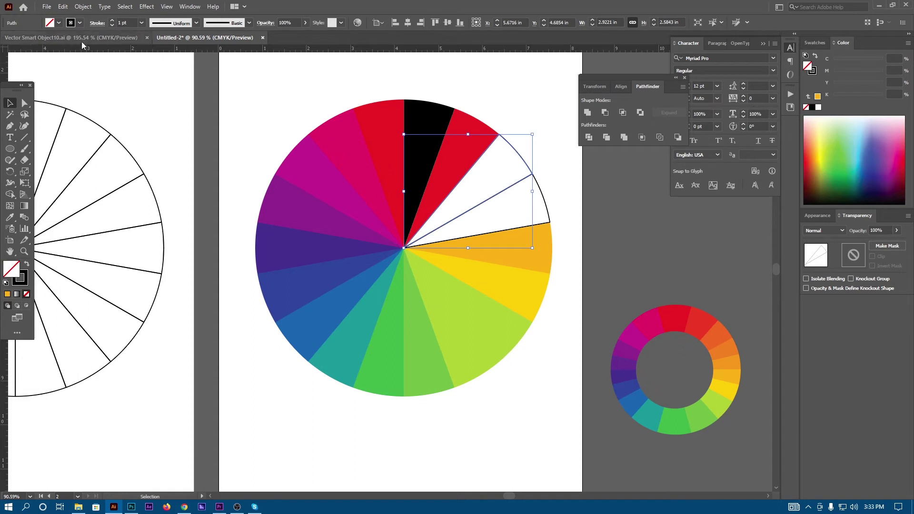
left_click(59, 23)
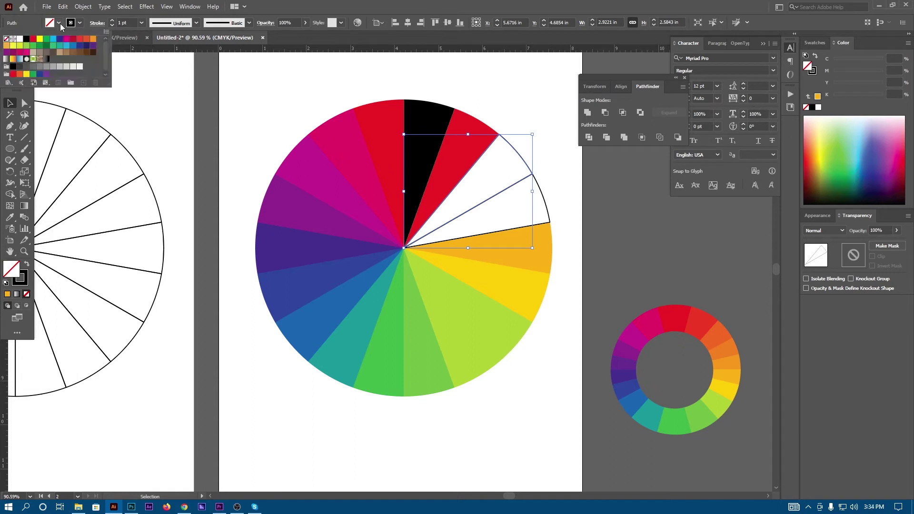
left_click(40, 67)
Fill the last empty wedge, between the gray and amber ones, with the ring's orange.
left_click(550, 192)
left_click(527, 204)
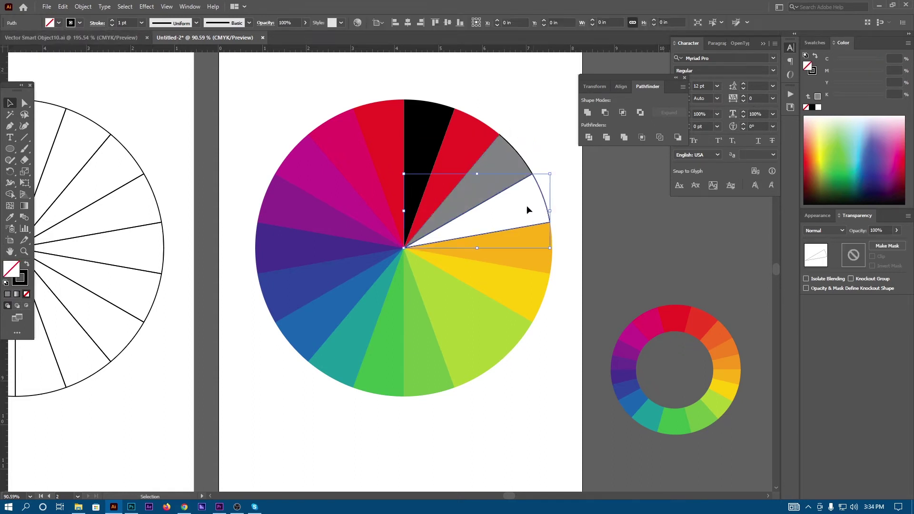
key("i")
left_click(737, 346)
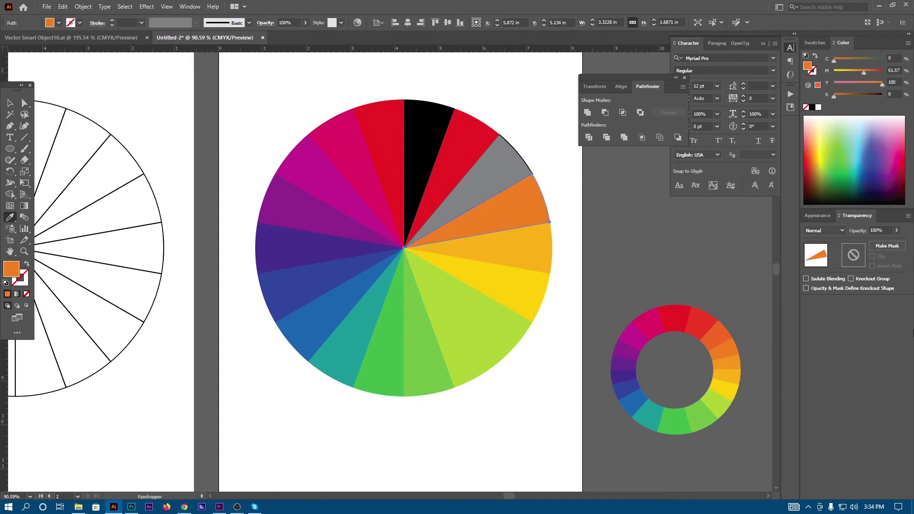
Remove the black stroke from the gray wedge and select the orange wedge beside it.
left_click(10, 103)
mouse_move(499, 158)
left_mouse_down()
mouse_move(440, 157)
mouse_move(516, 157)
left_mouse_up()
left_click(500, 117)
left_click(516, 157)
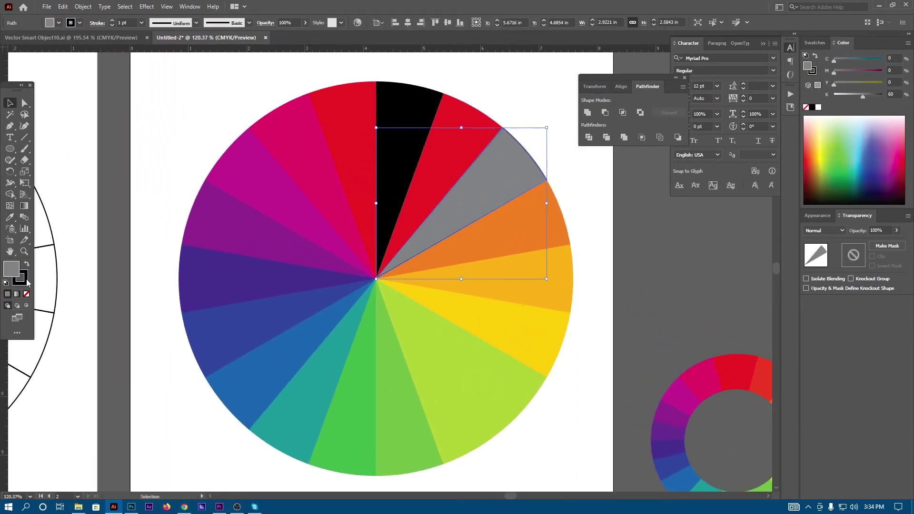
left_click(27, 281)
left_click(27, 294)
left_click(566, 127)
left_click(557, 212)
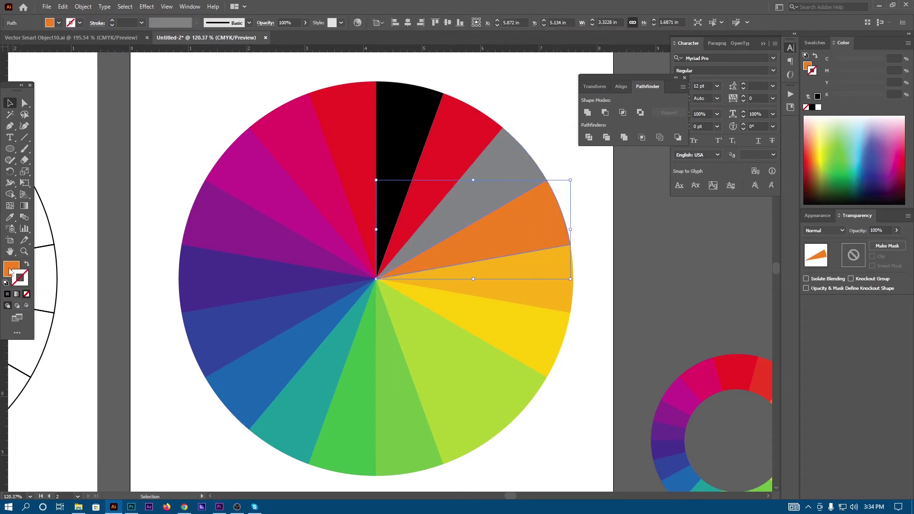
Clear the selection and close the Pathfinder panel.
left_click(400, 82)
scroll(388, 98, "down", 5)
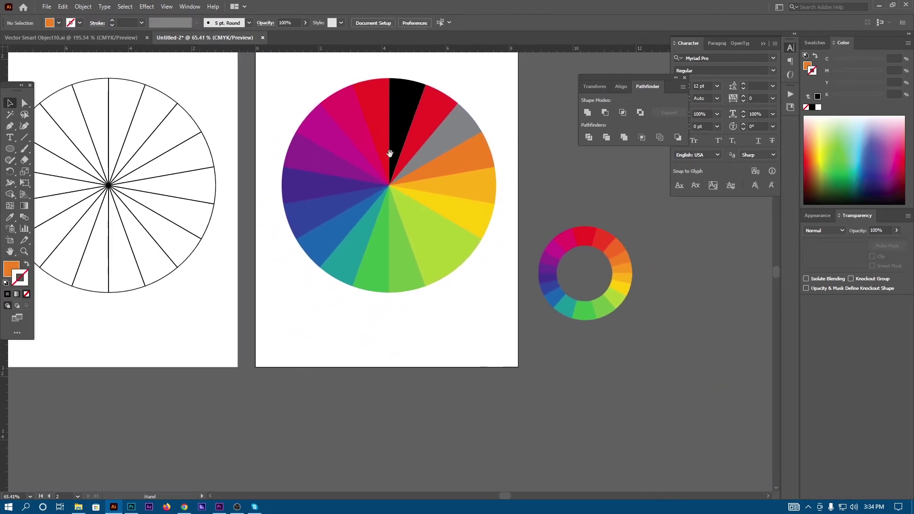
left_click_drag(595, 233, 676, 231)
left_click_drag(359, 233, 453, 247)
left_click(456, 249)
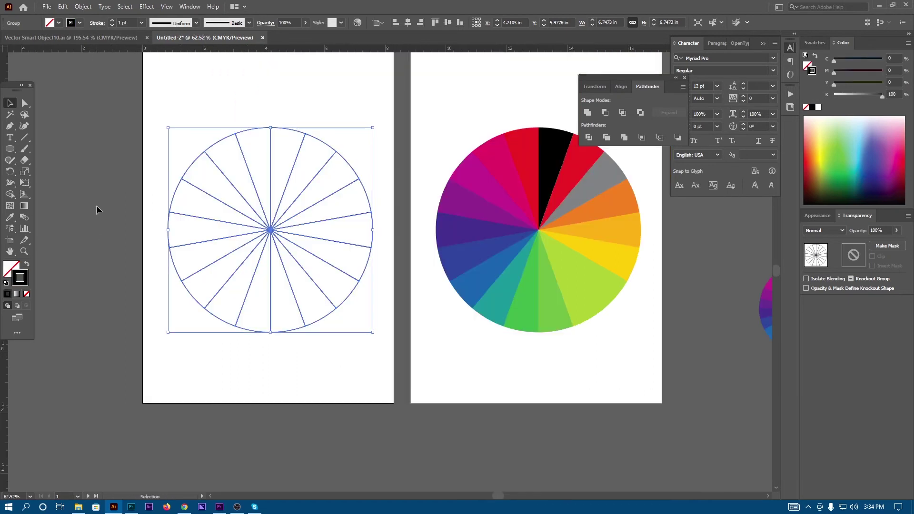
left_click(96, 206)
left_click_drag(500, 231, 460, 249)
left_click_drag(460, 249, 455, 269)
left_click(684, 78)
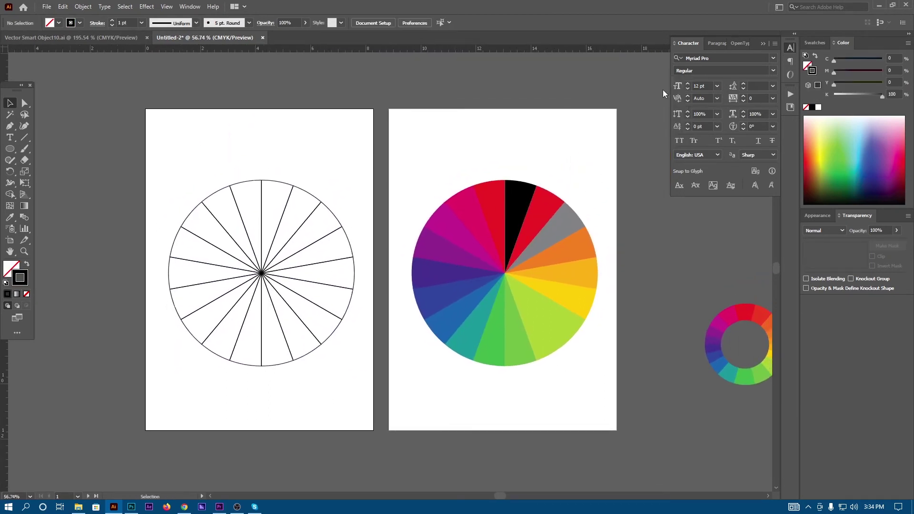
left_click_drag(518, 233, 522, 223)
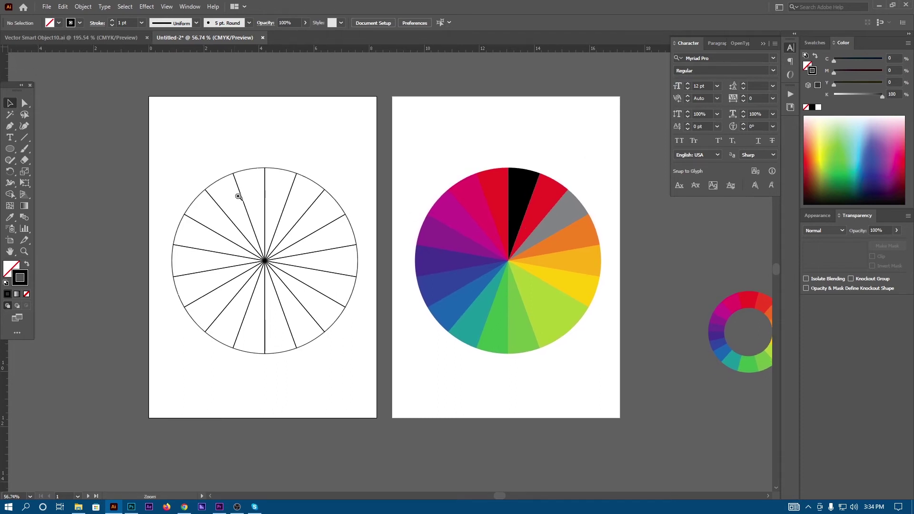
left_click_drag(238, 196, 255, 194)
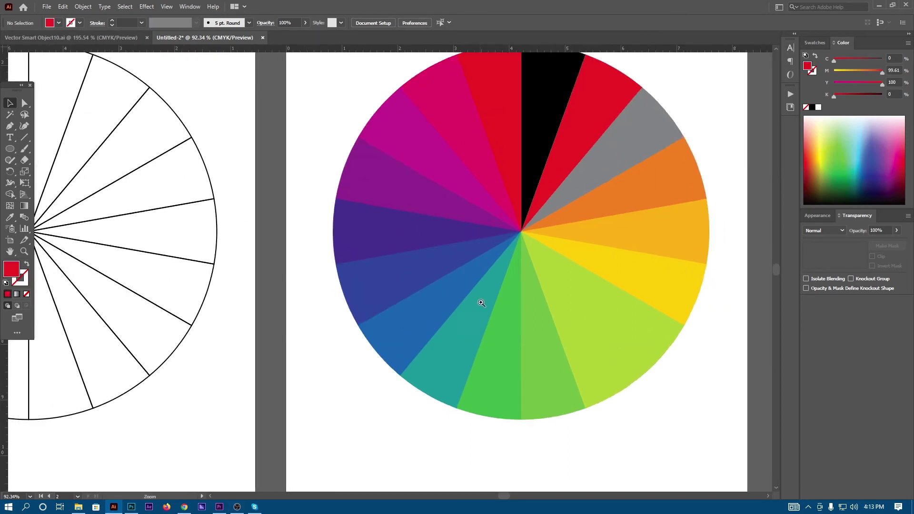
left_click_drag(579, 222, 556, 240)
right_click(644, 166)
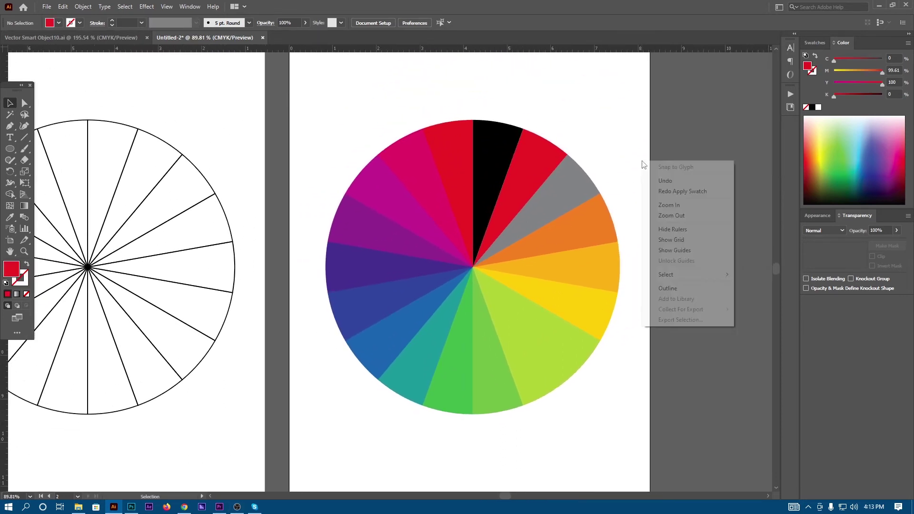
left_click(547, 148)
left_click(374, 264, "shift")
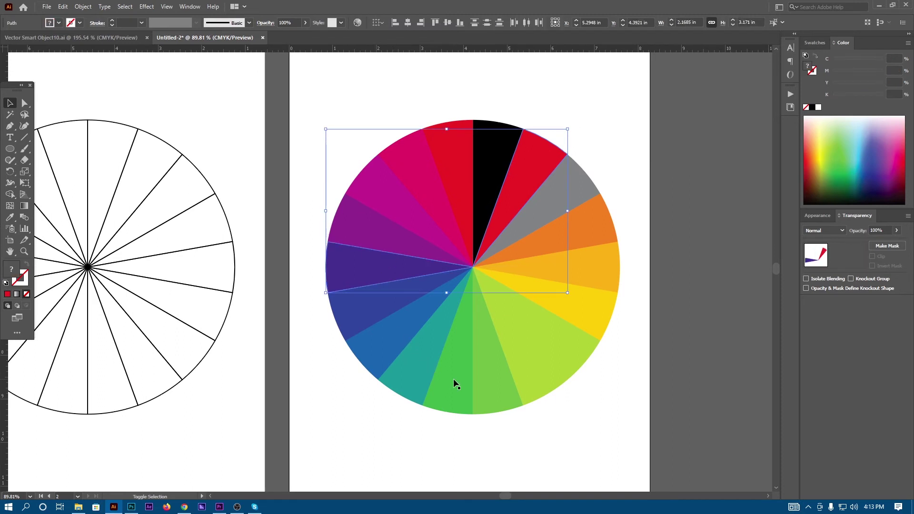
left_click(484, 387, "shift")
left_click(499, 335, "shift")
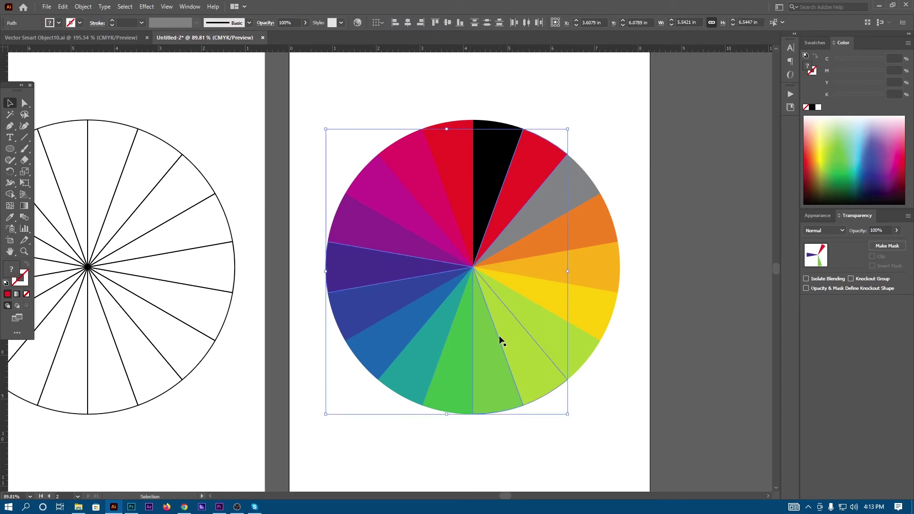
left_click(625, 344)
left_click(565, 358)
left_click(524, 190, "shift")
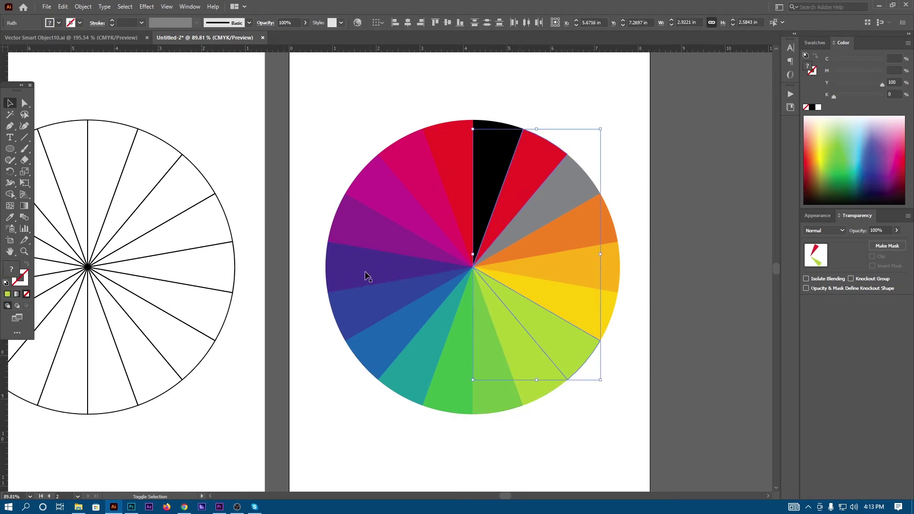
left_click(361, 275, "shift")
left_click(667, 358)
left_click(544, 353)
Select the dark purple, upper-right red and lower mid-green wedges together and give them a white stroke.
left_click(375, 263)
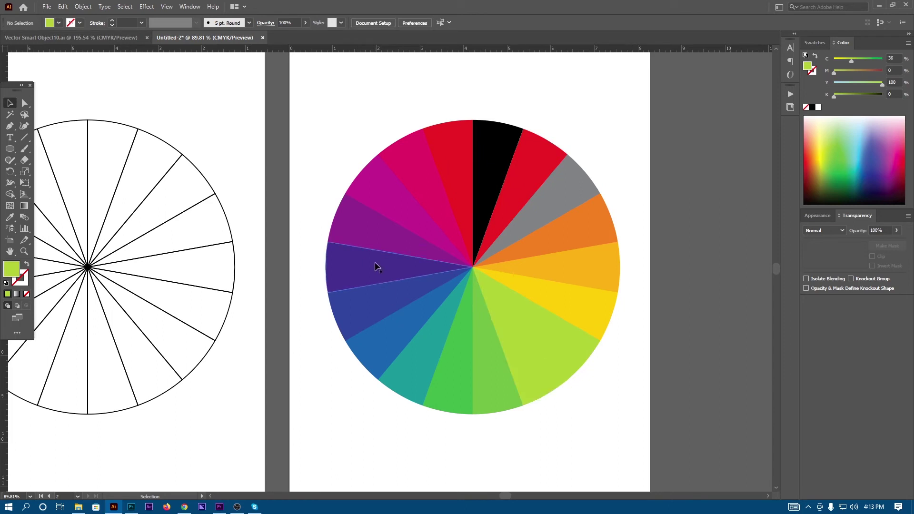
left_click(529, 173, "shift")
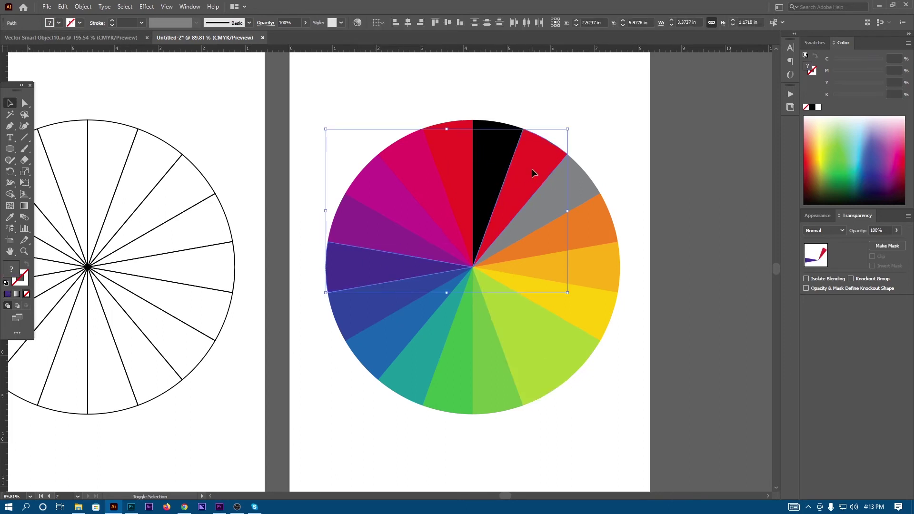
left_click(482, 367, "shift")
left_click(80, 23)
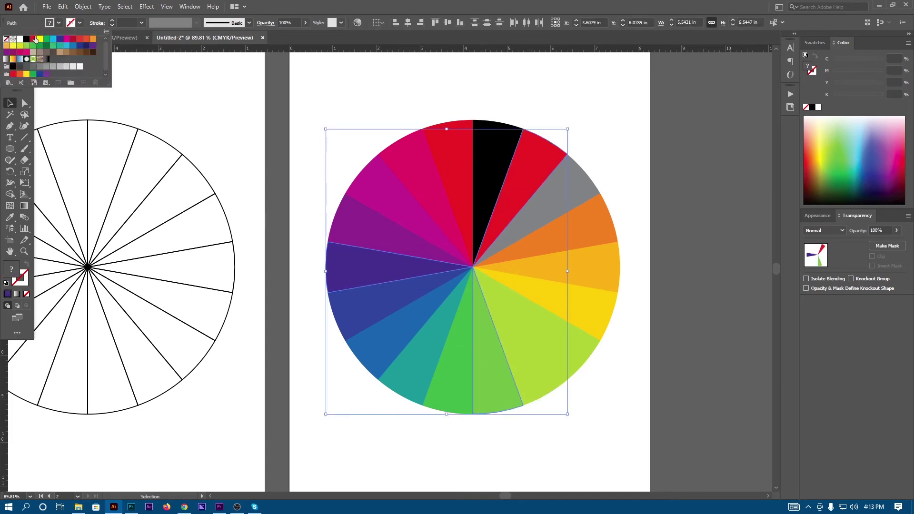
left_click(20, 39)
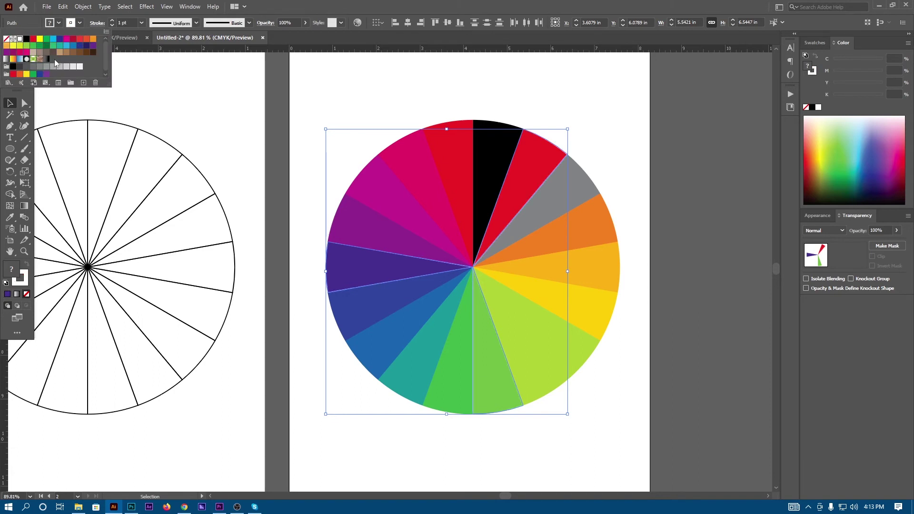
Set the stroke weight of the three selected wedges to 5 pt.
left_click(112, 21)
left_click(112, 21)
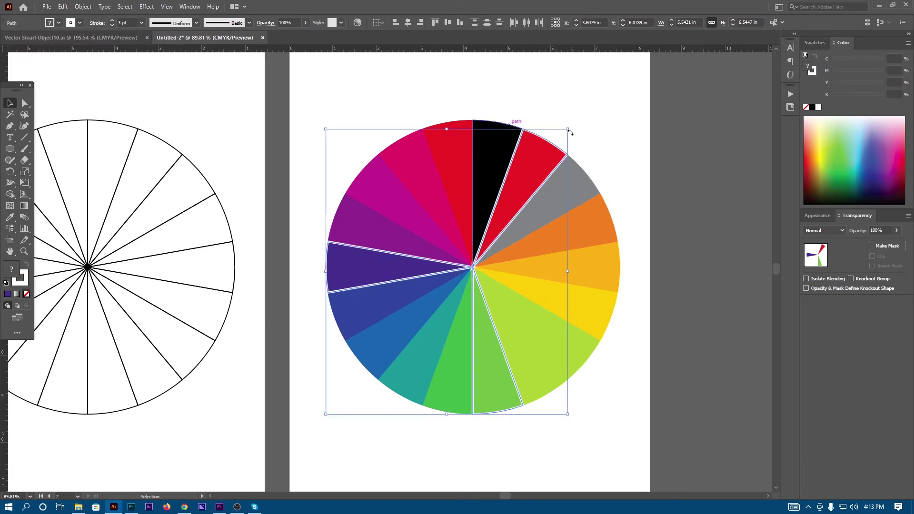
left_click(112, 21)
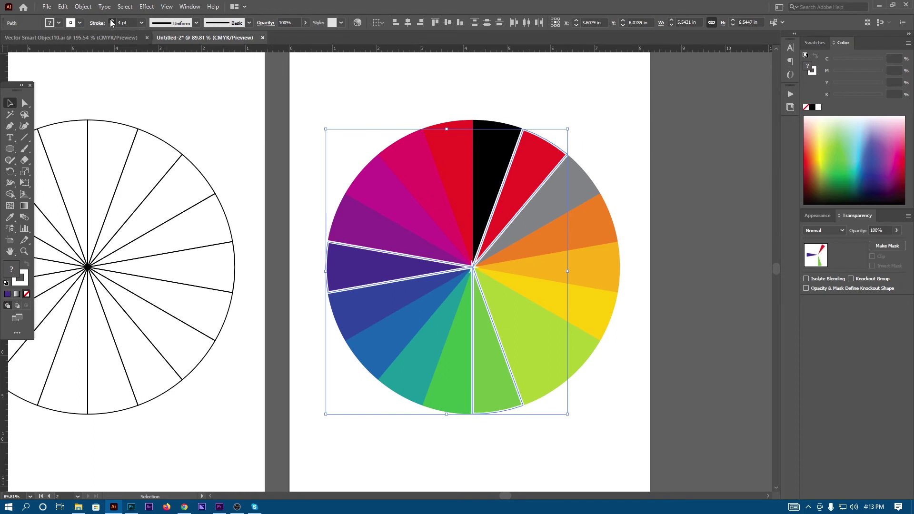
left_click(112, 21)
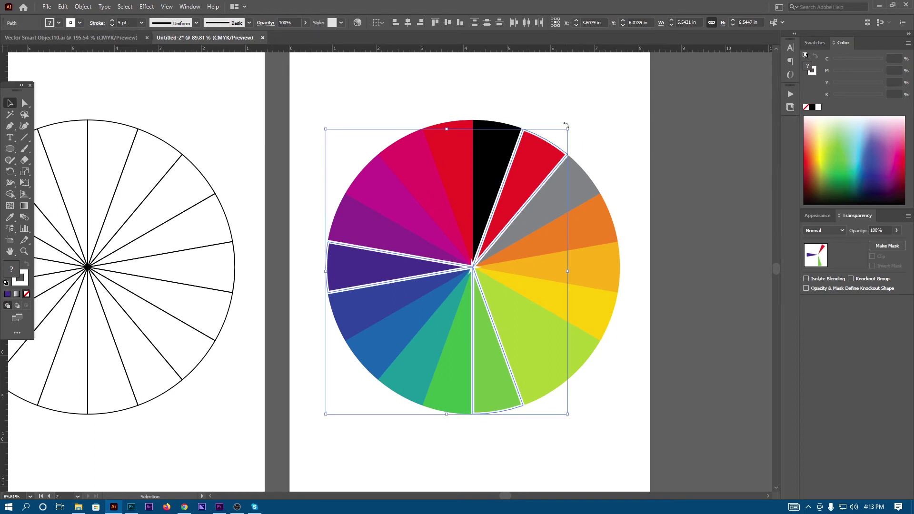
Scale the three selected wedges up together to about 6.29 × 7.43 in and shift them so their tips meet at the wheel's centre.
left_click_drag(568, 129, 589, 110)
key("ctrl+space")
left_click_drag(464, 248, 508, 239)
key("ctrl+space")
left_click_drag(475, 277, 623, 262)
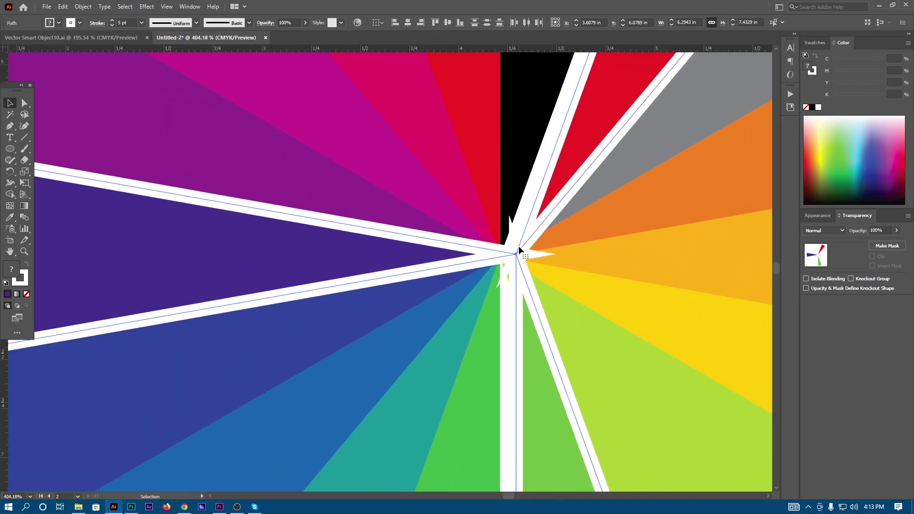
left_click_drag(519, 250, 507, 258)
key("ctrl+1")
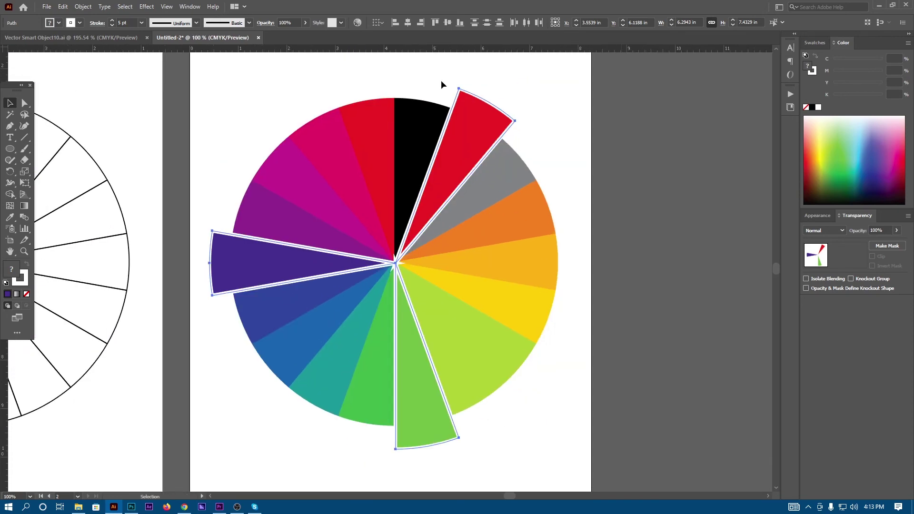
Apply a Drop Shadow to the three enlarged wedges with Multiply mode, 30% opacity, 0 in offsets and 0.125 in blur, and deselect them.
key("space")
left_click_drag(420, 168, 455, 199)
left_click_drag(455, 199, 451, 189)
left_click(146, 6)
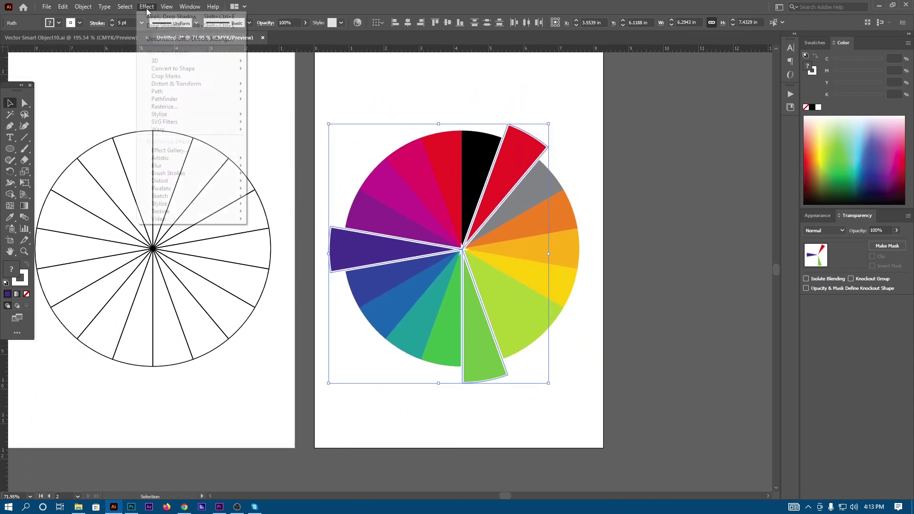
left_click(276, 115)
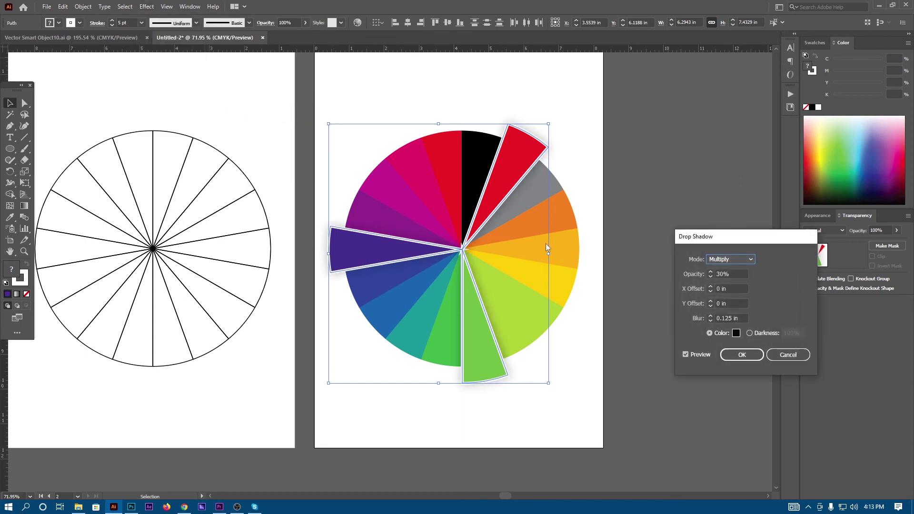
left_click(741, 354)
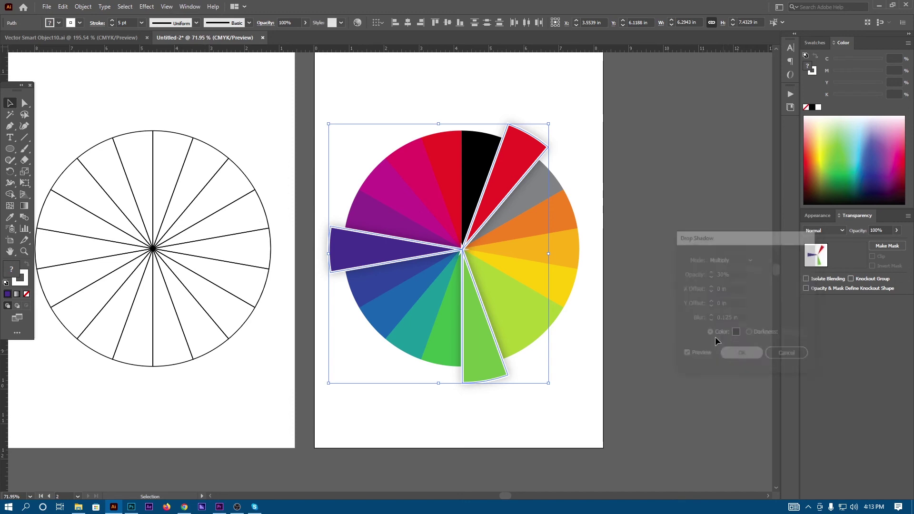
left_click(659, 244)
Draw a purple circle about 0.89 in wide centred on the wheel and set its white stroke to 3 pt.
scroll(659, 243, "down", 1)
left_click_drag(581, 222, 623, 236)
scroll(604, 238, "up", 6)
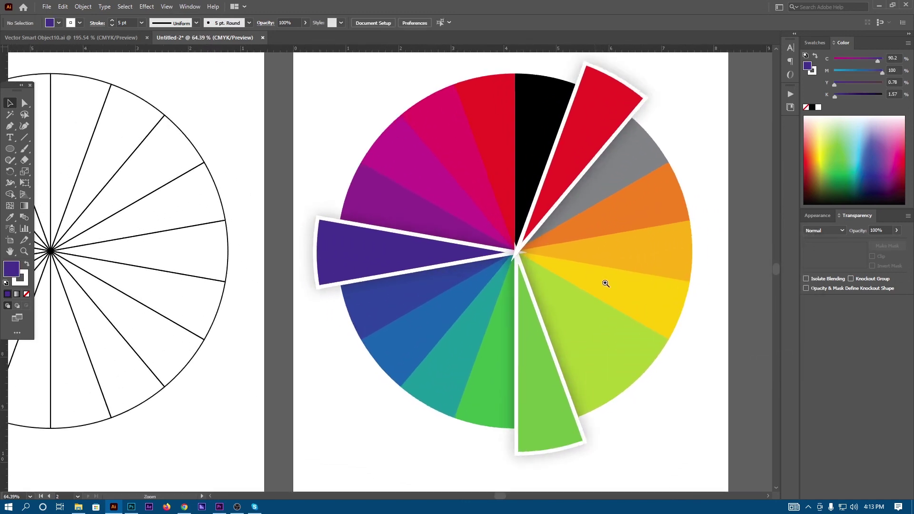
left_click(9, 148)
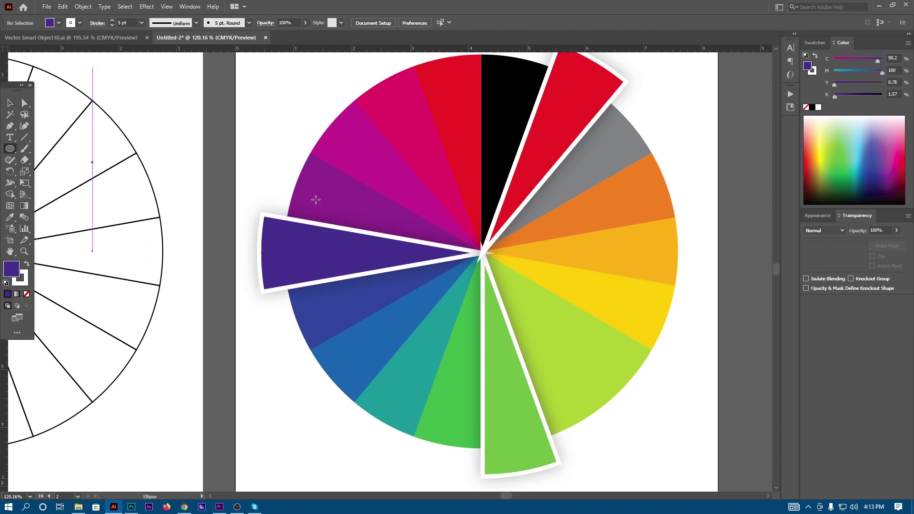
left_click_drag(482, 253, 509, 279)
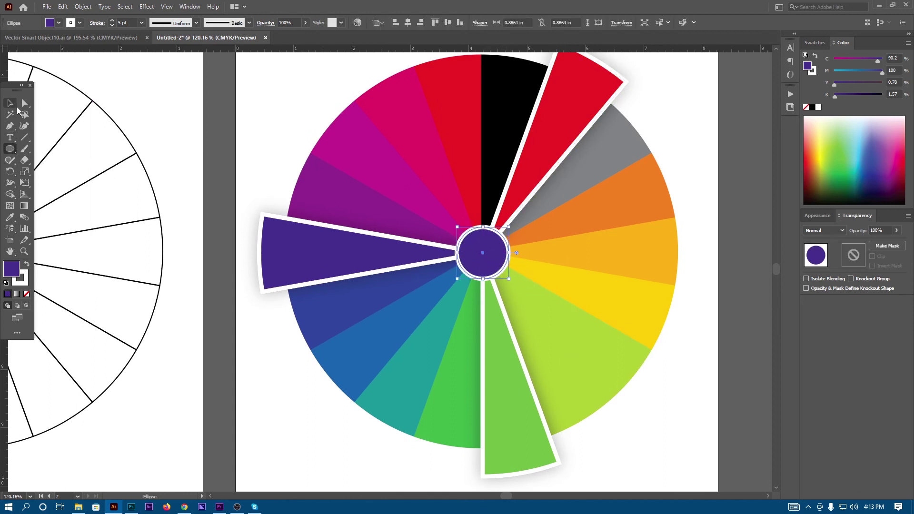
left_click(112, 25)
left_click(112, 25)
left_click(672, 163)
Enlarge the circle at the wheel's centre to about 1.03 in in diameter.
left_click_drag(671, 169, 561, 180)
left_click_drag(554, 177, 552, 218)
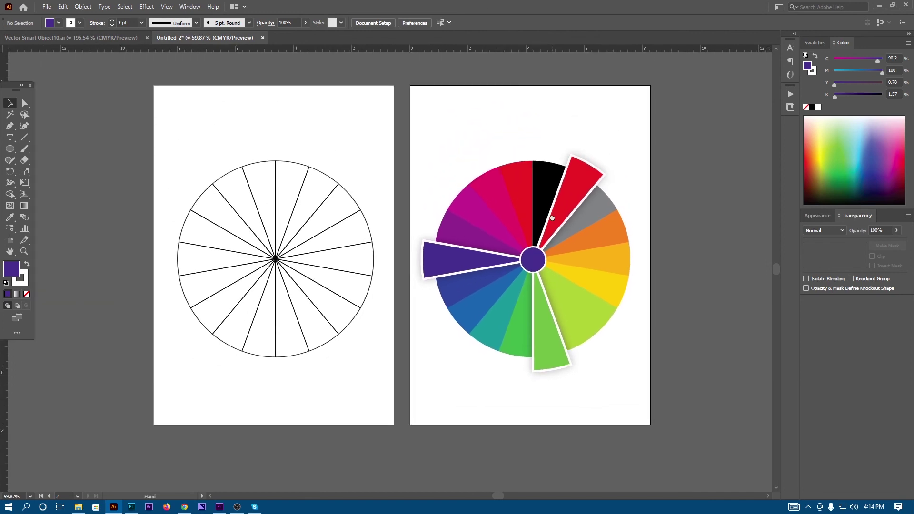
left_click_drag(531, 277, 622, 311)
left_click(542, 249)
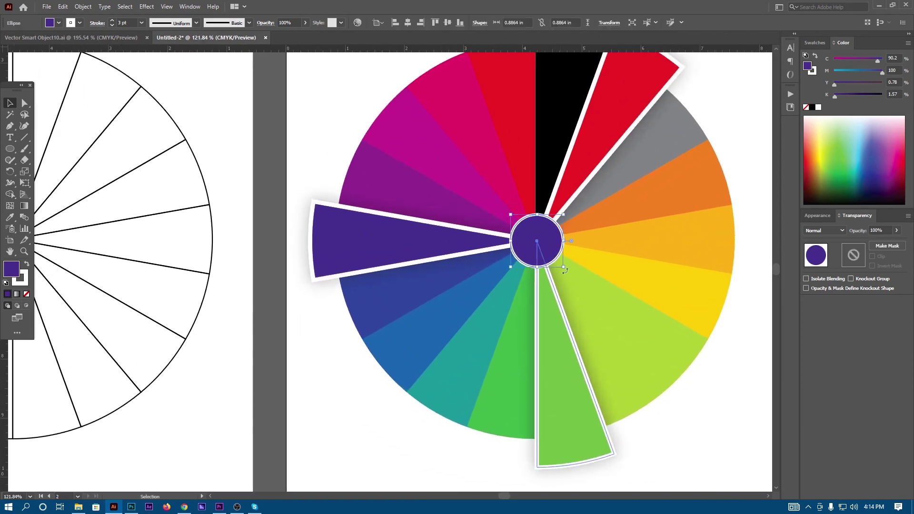
mouse_move(564, 269)
left_mouse_down()
mouse_move(581, 286)
mouse_move(570, 270)
left_mouse_up()
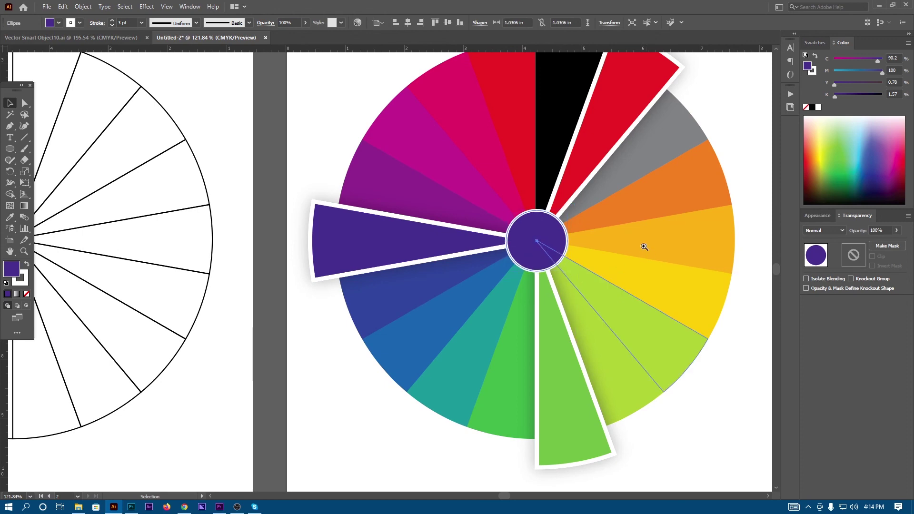